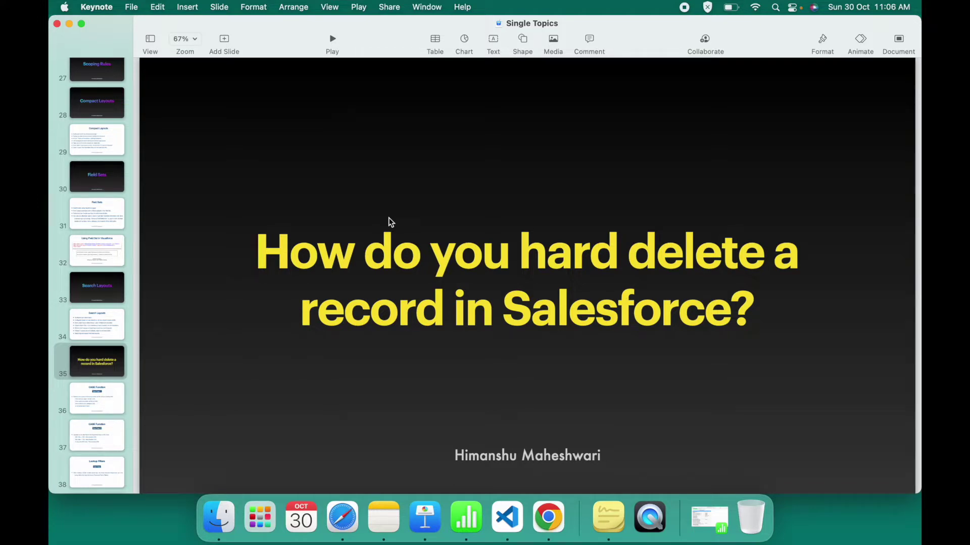
Switch to Chrome and delete Test Contact PB from its Contacts record page.
key("ctrl+Up")
left_click(515, 34)
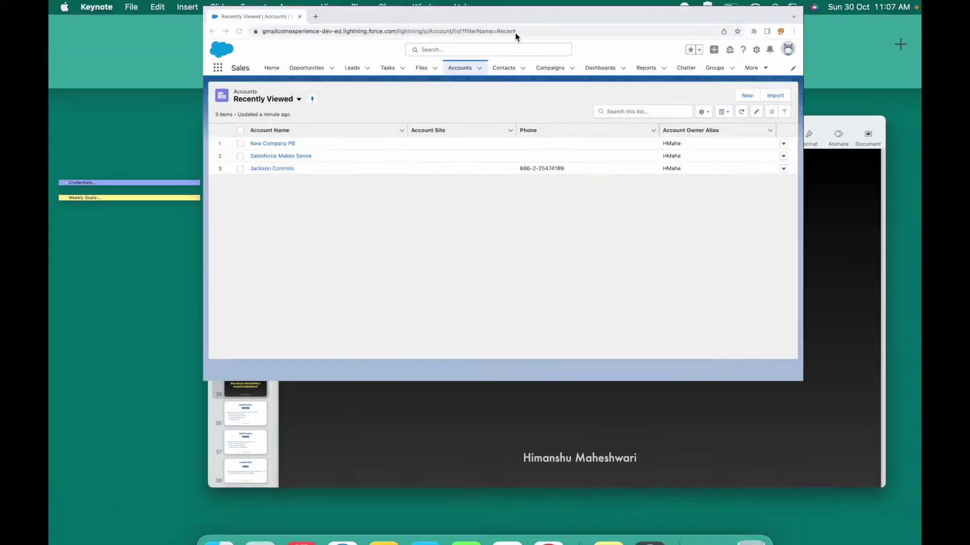
left_click(486, 90)
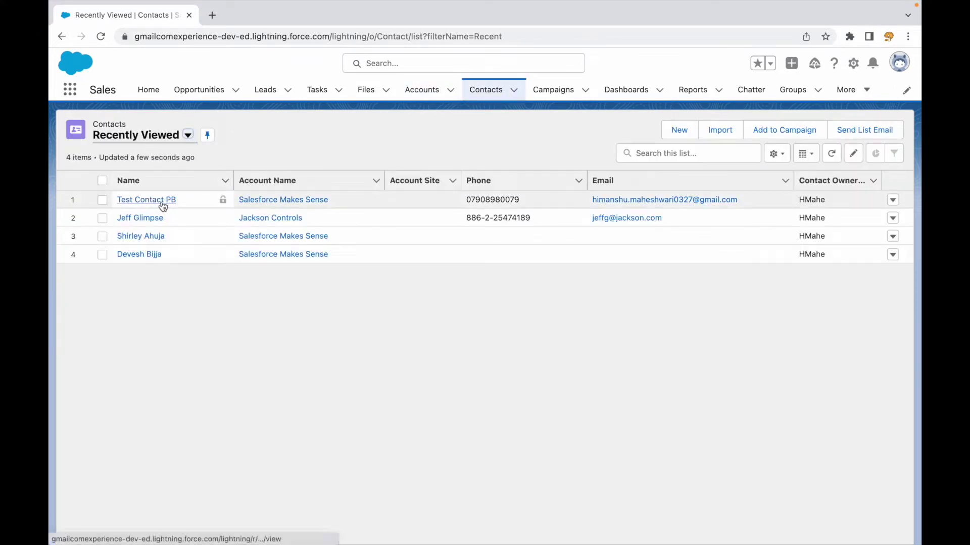
left_click(132, 199)
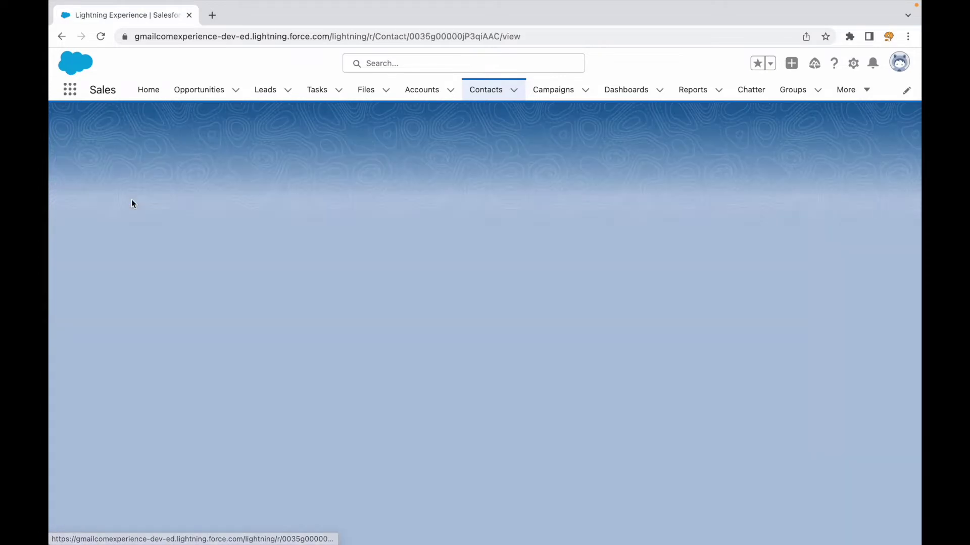
left_click(892, 130)
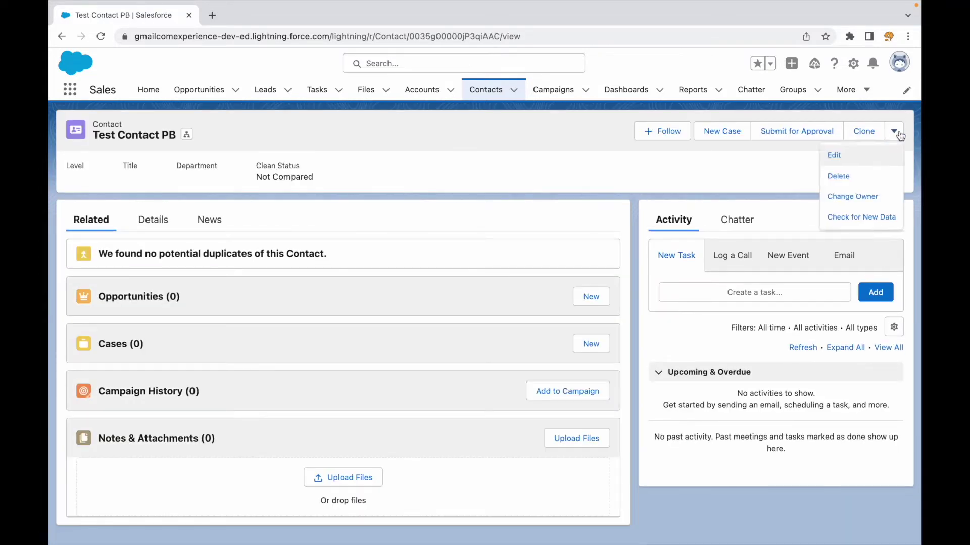
left_click(847, 180)
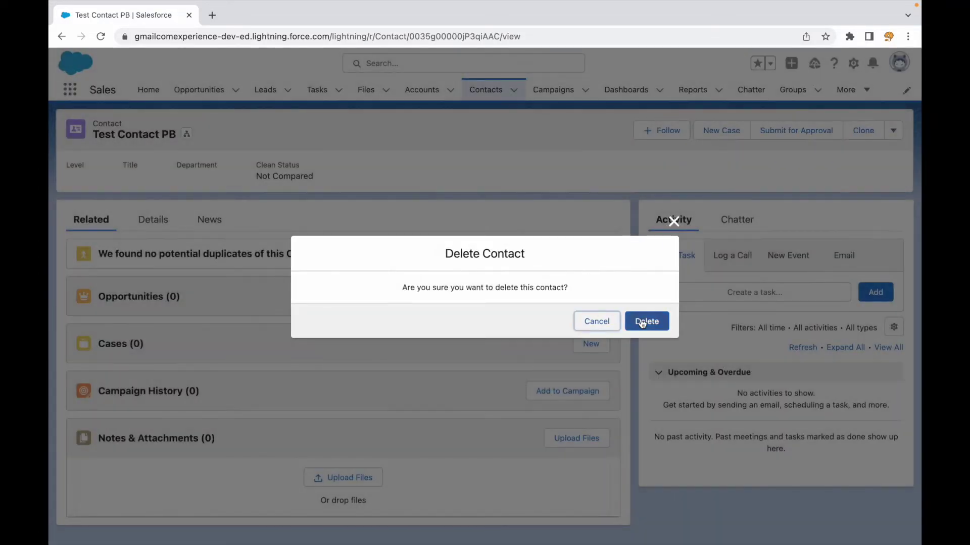
left_click(645, 322)
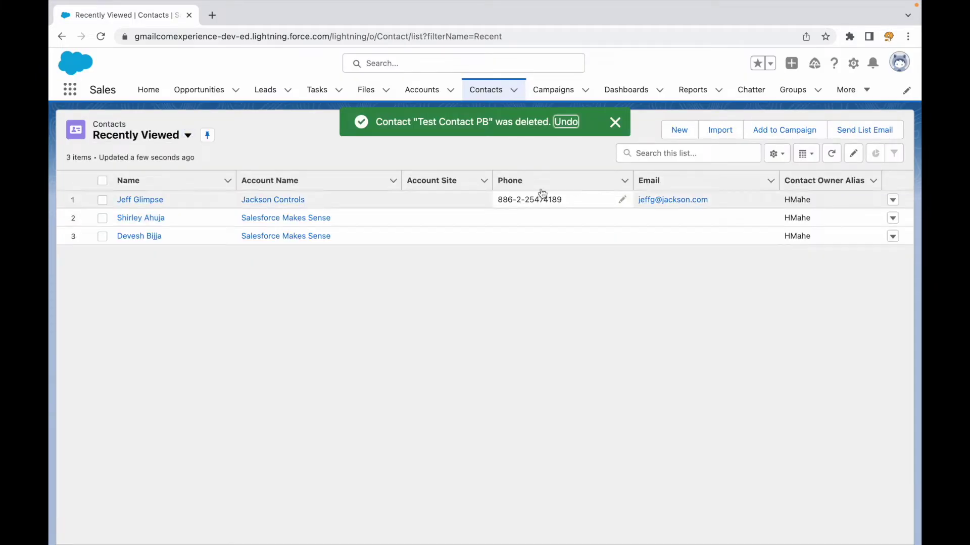
left_click(615, 122)
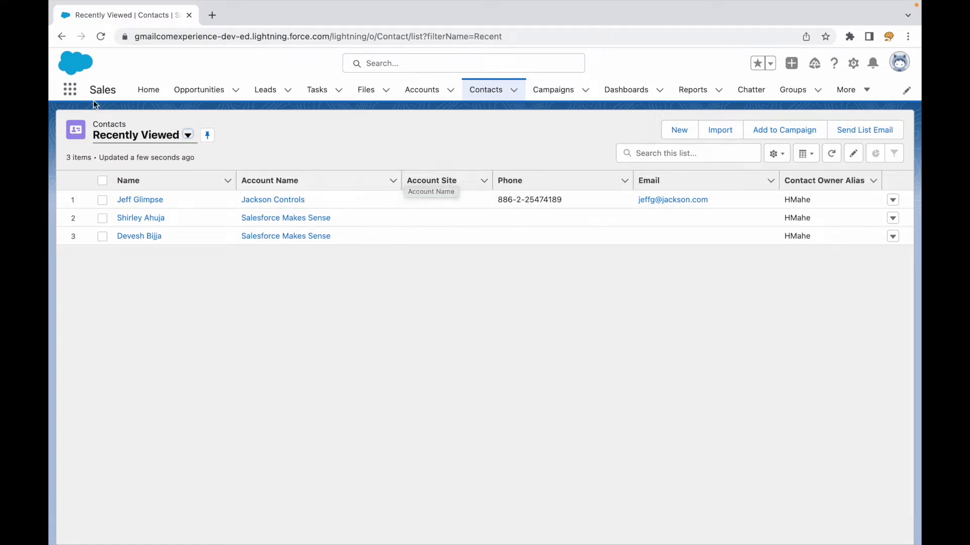
Find Recycle Bin via App Launcher search 'recy' and switch to the Org Recycle Bin view.
left_click(70, 91)
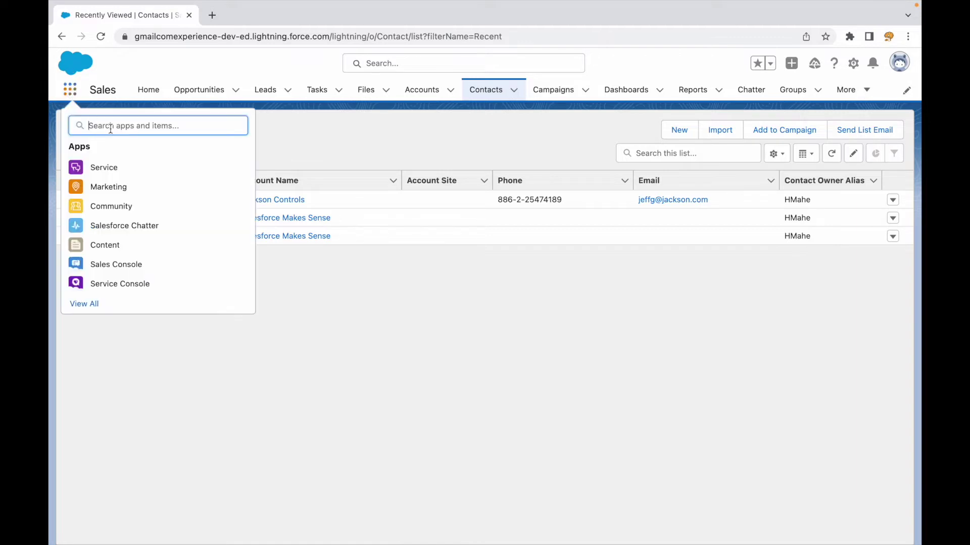
type("recy")
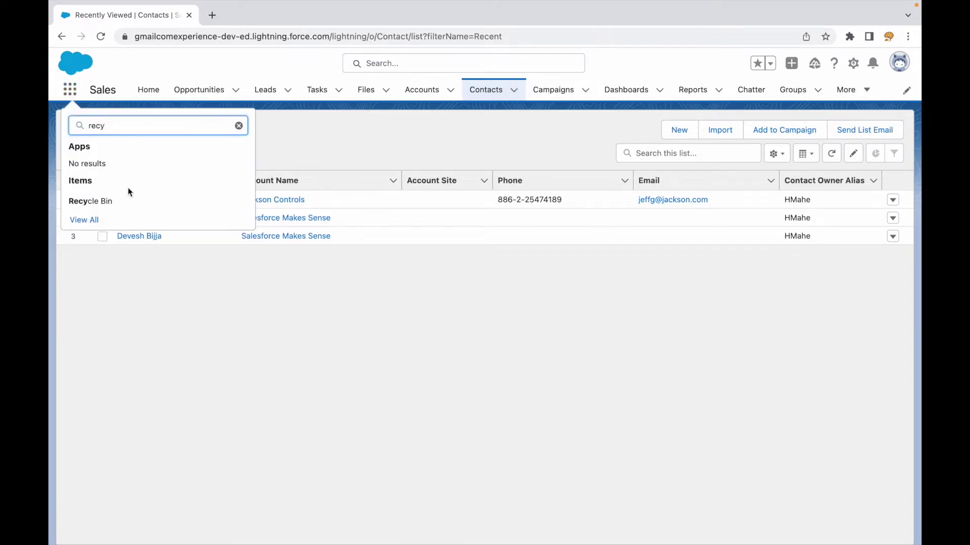
left_click(95, 197)
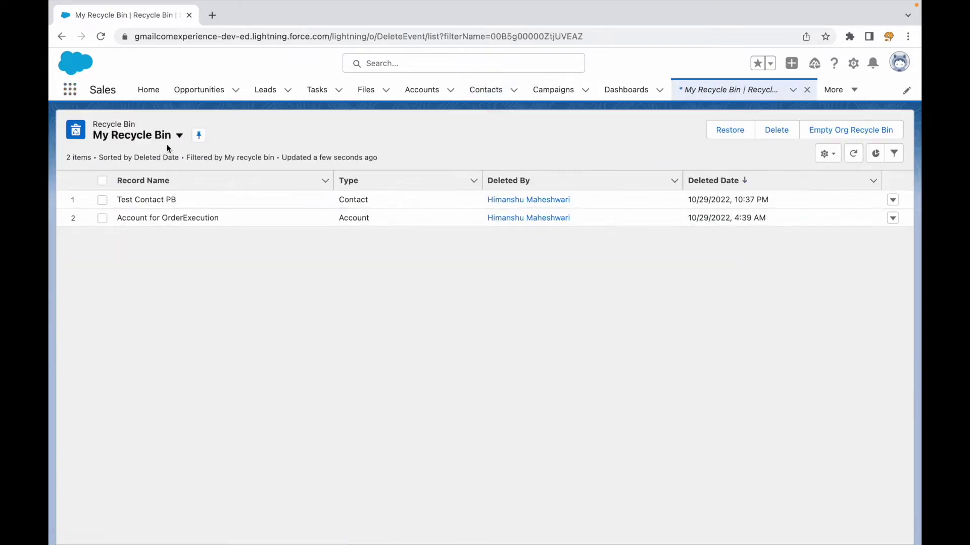
left_click(132, 136)
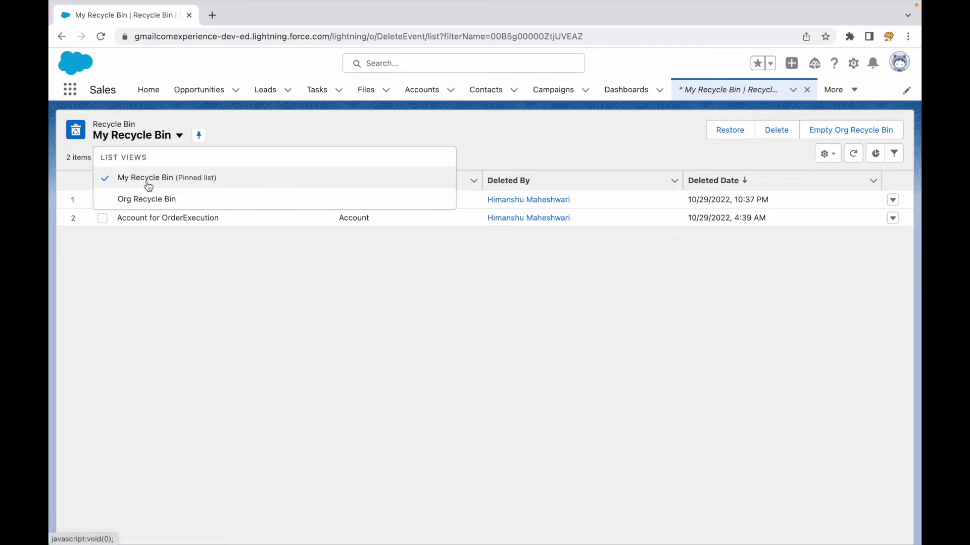
left_click(142, 207)
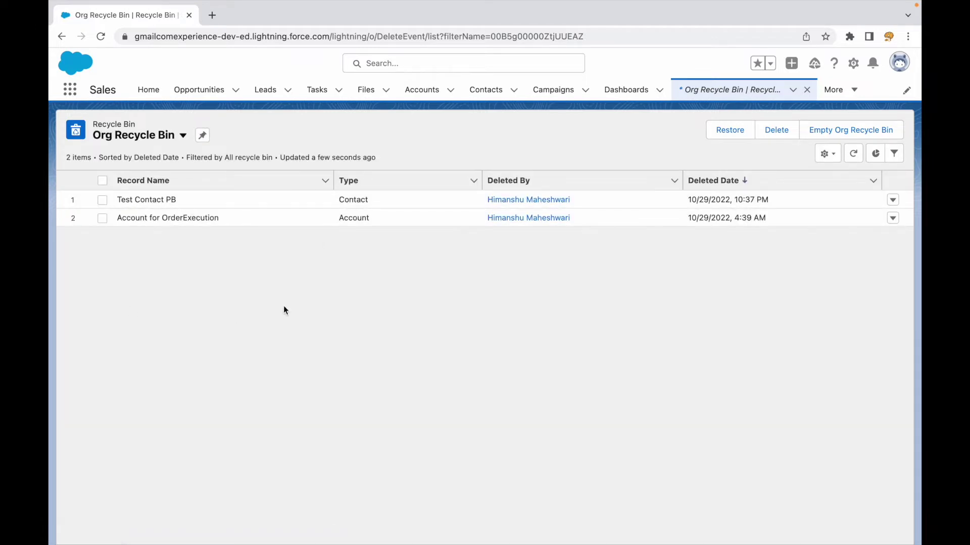
left_click(132, 199)
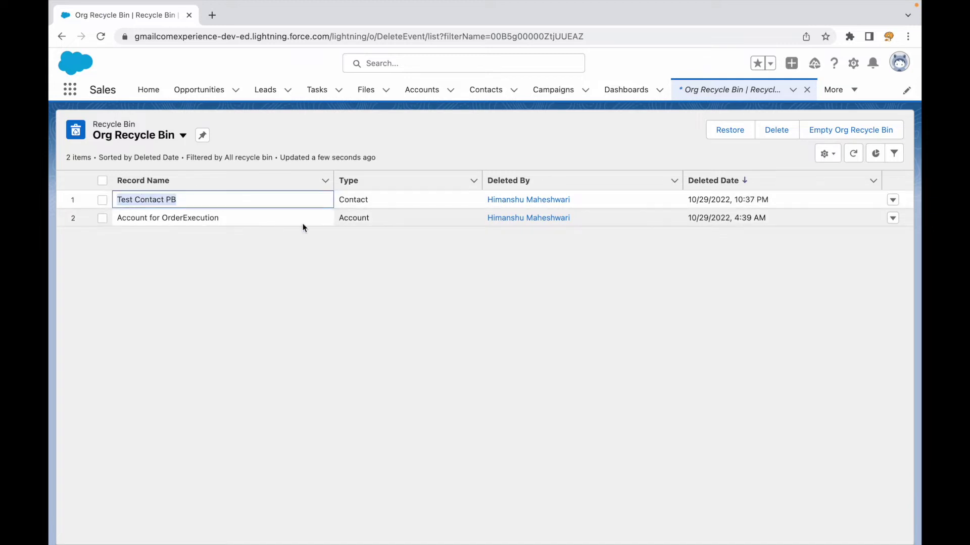
left_click(271, 306)
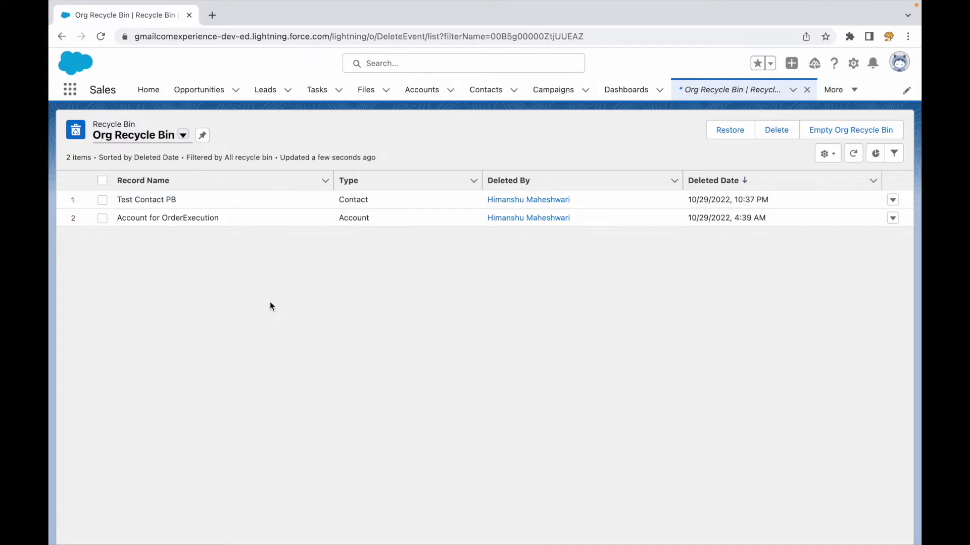
left_click(892, 201)
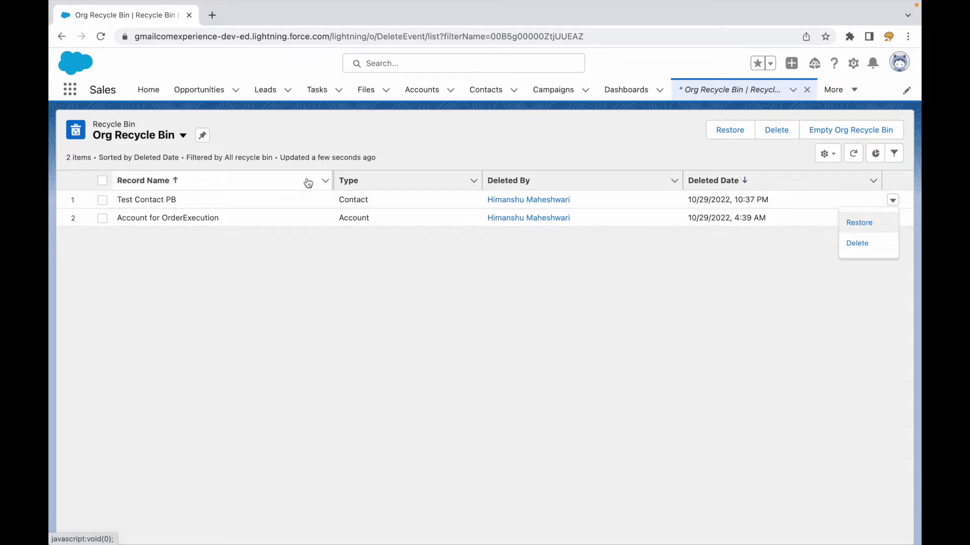
left_click(202, 318)
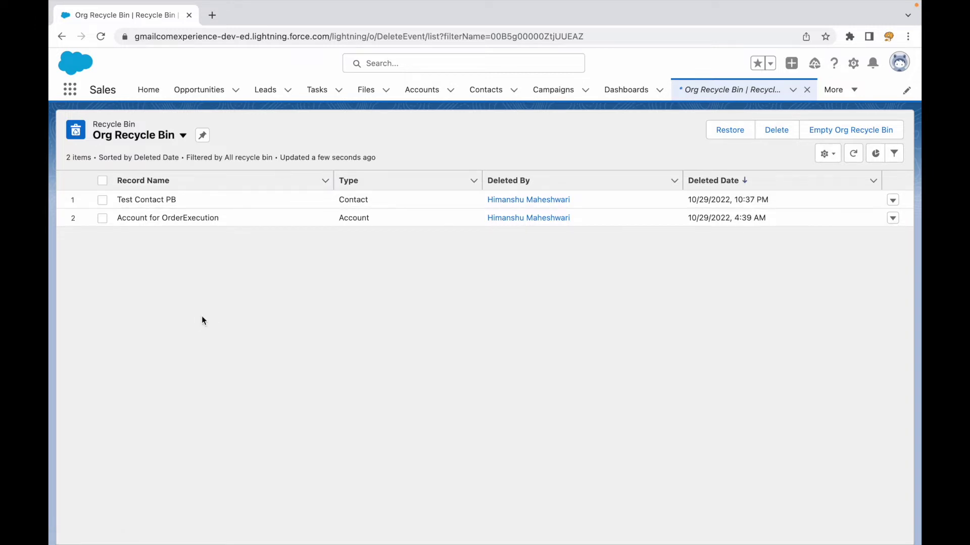
left_click(892, 200)
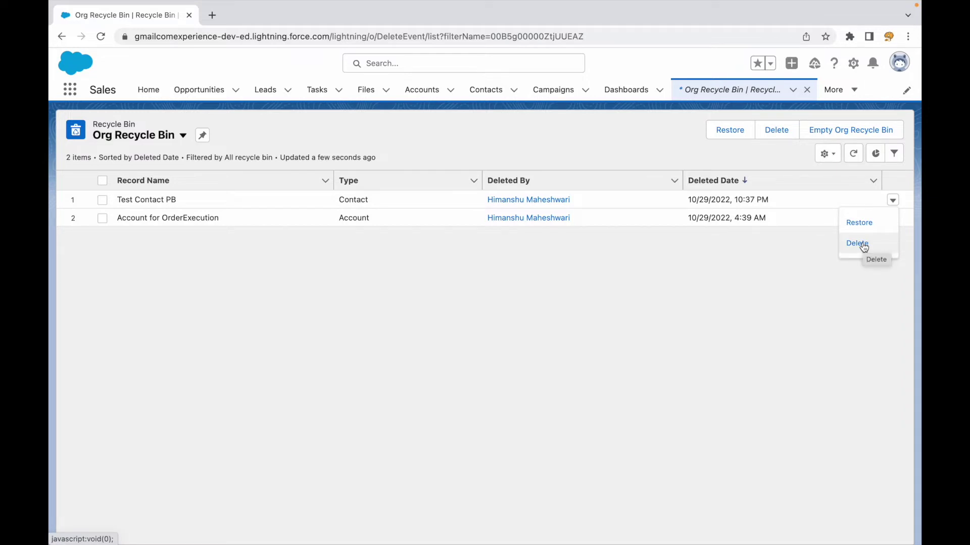
left_click(668, 258)
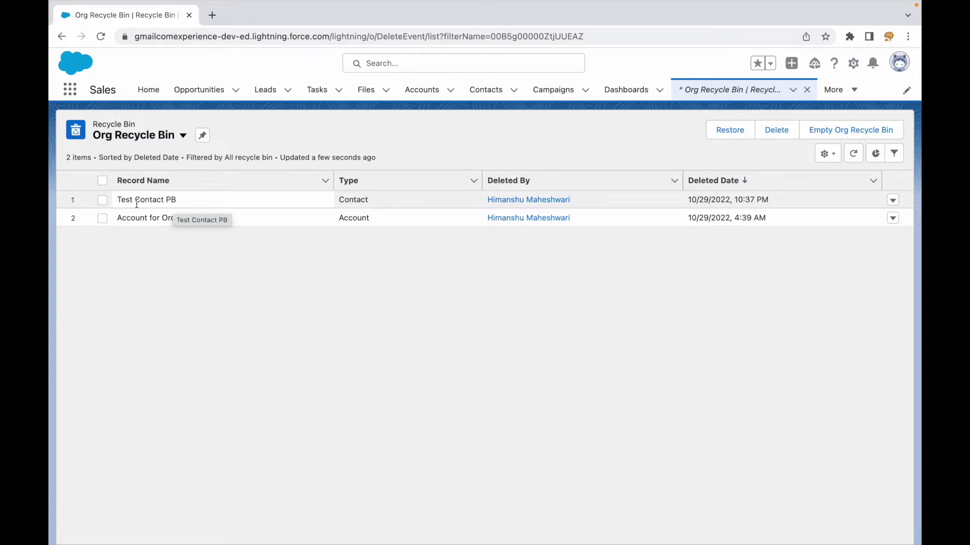
Permanently delete the Test Contact PB entry from the Org Recycle Bin.
left_click(102, 200)
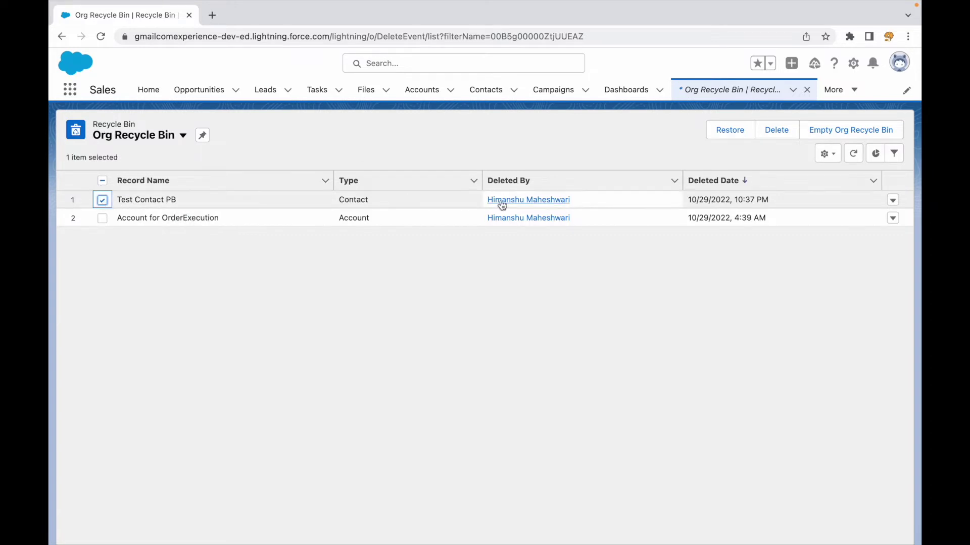
left_click(892, 202)
left_click(859, 243)
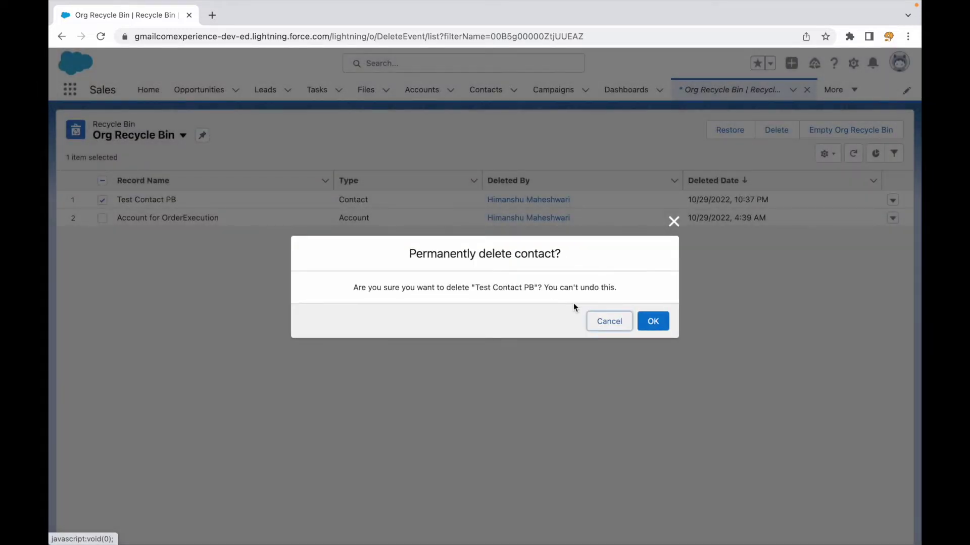
left_click_drag(457, 253, 621, 278)
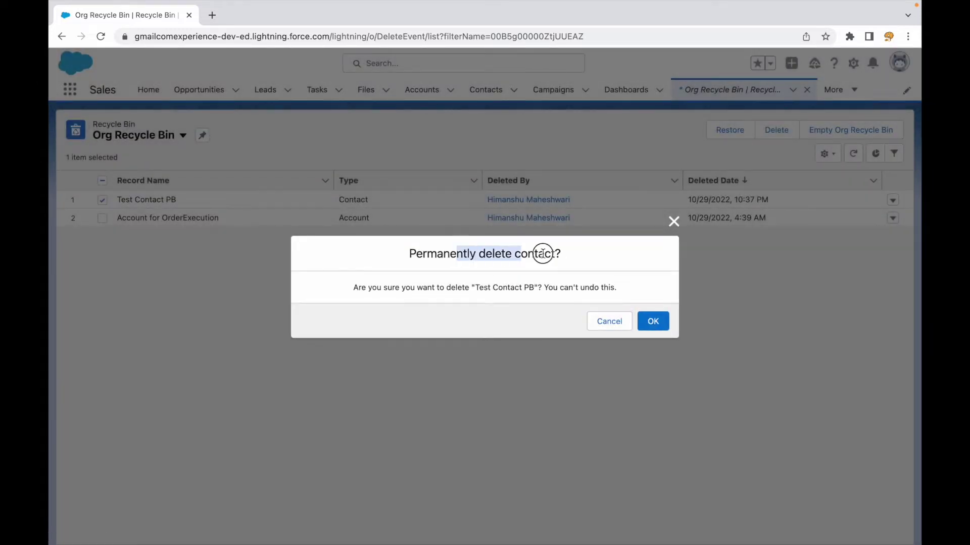
left_click(658, 323)
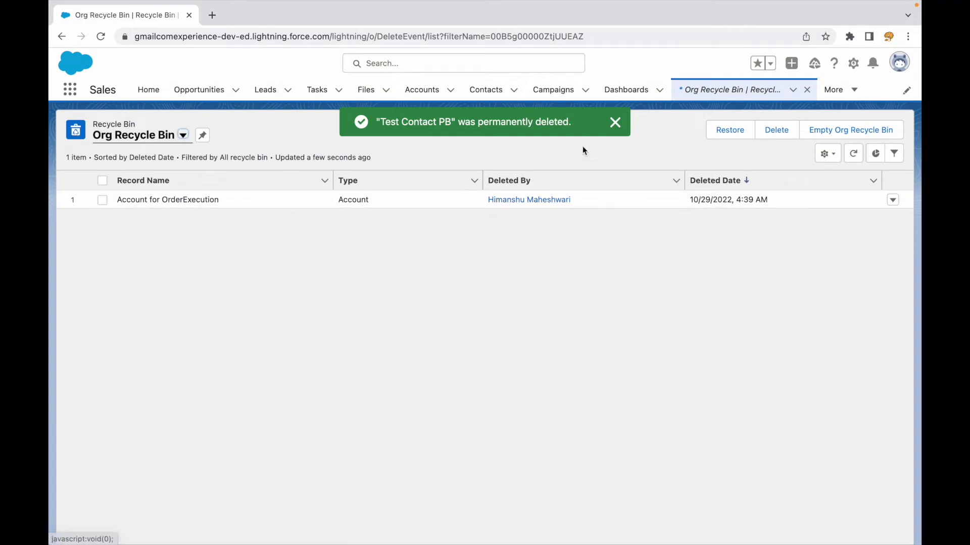
left_click_drag(476, 122, 566, 122)
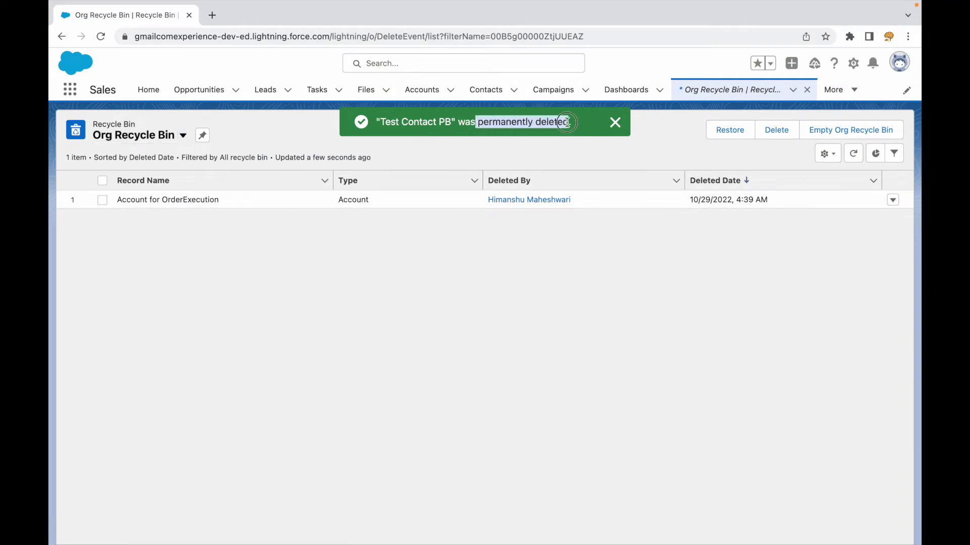
left_click(614, 123)
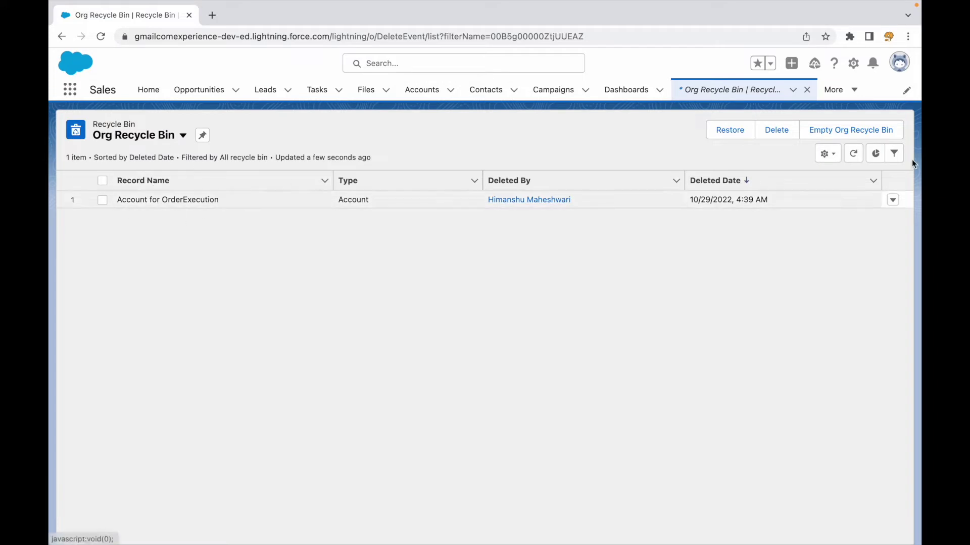
Empty the entire Org Recycle Bin, purging the remaining account.
left_click(862, 135)
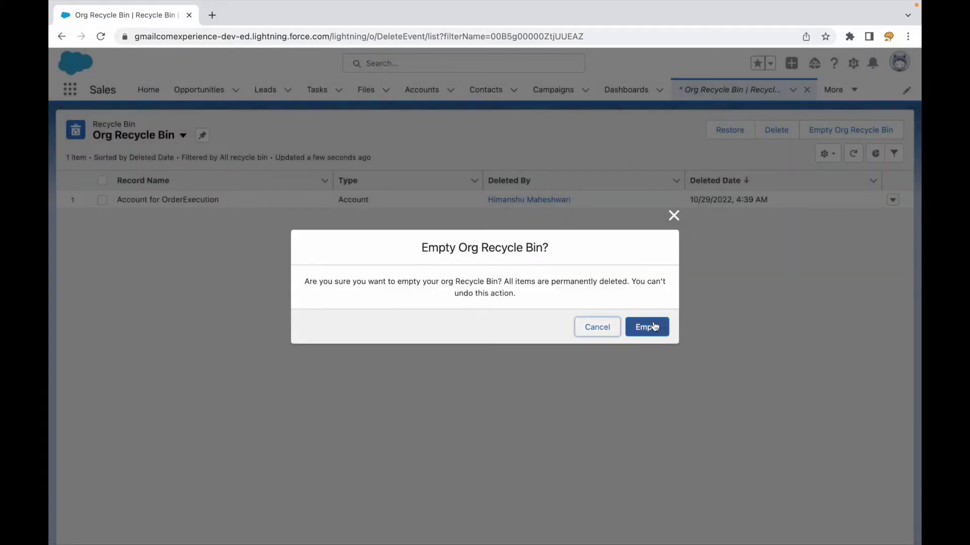
left_click(642, 326)
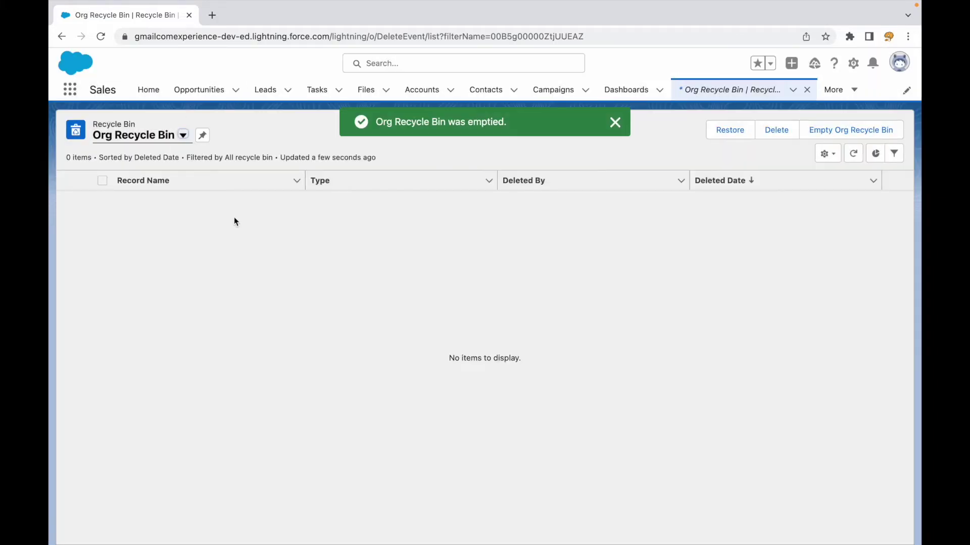
left_click(615, 121)
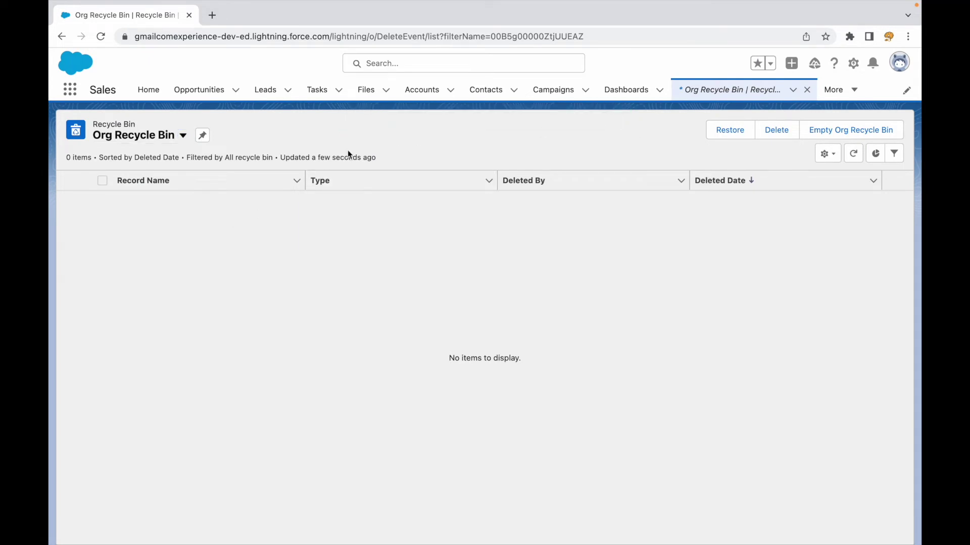
Delete the opportunities Test Opp for TC and My First Opp from the Opportunities list.
left_click(212, 96)
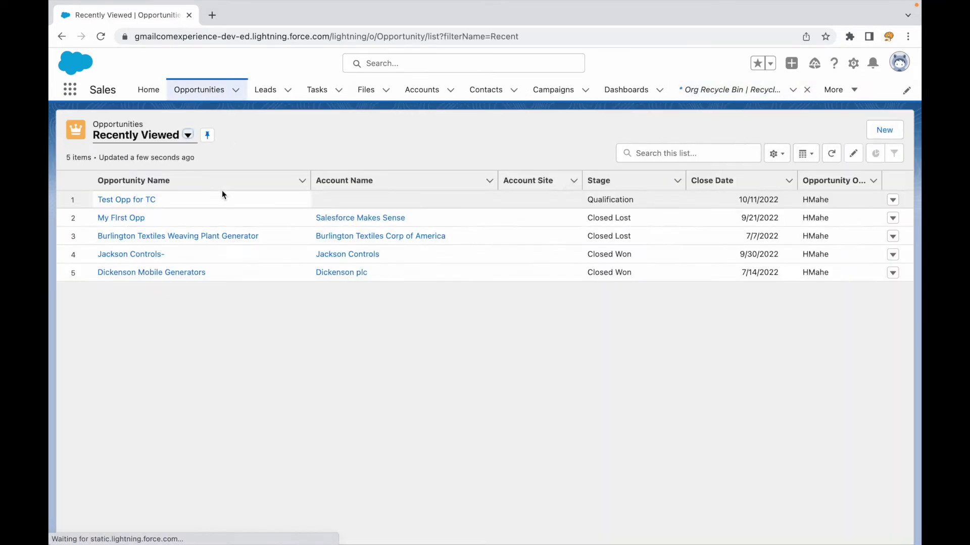
left_click(892, 199)
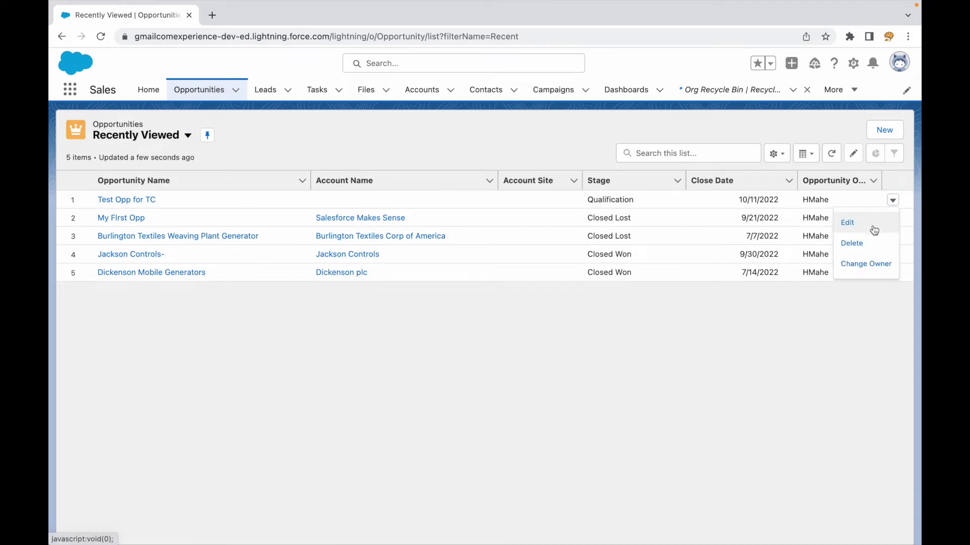
left_click(857, 243)
left_click(649, 321)
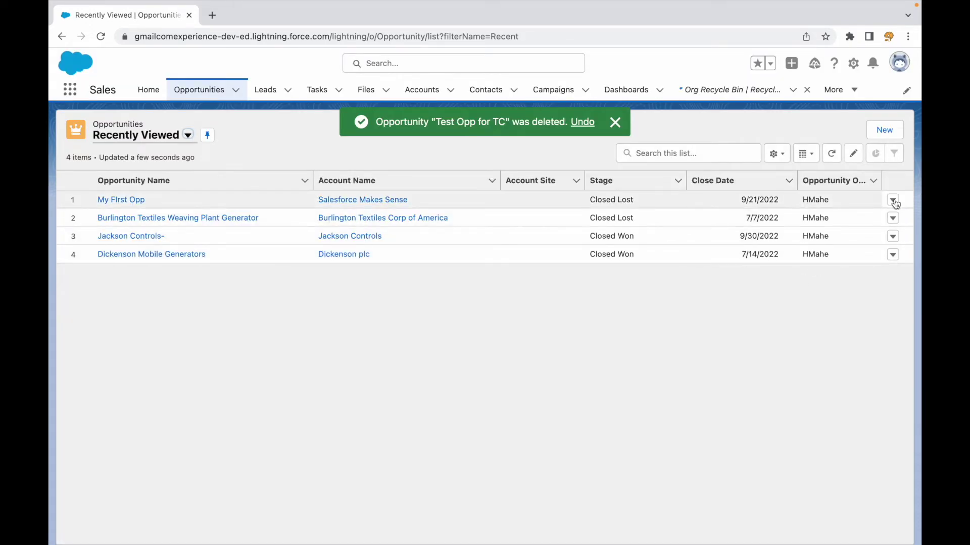
left_click(892, 200)
left_click(853, 243)
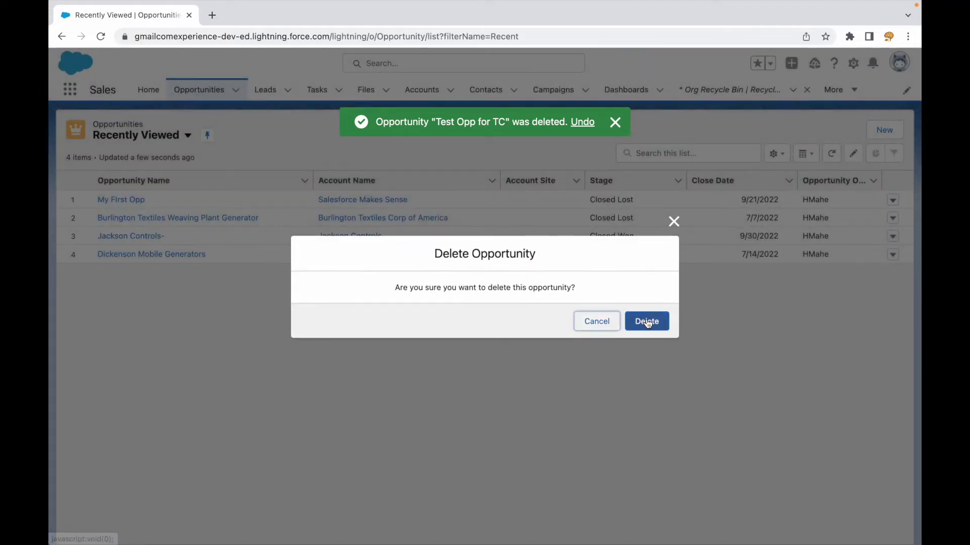
left_click(647, 320)
View both deleted opportunities in the Recycle Bin.
left_click(724, 87)
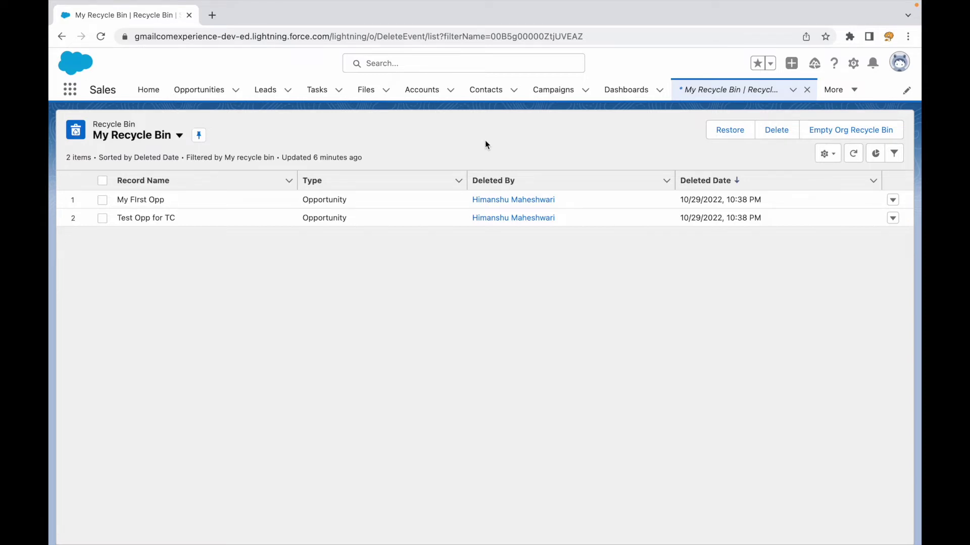
left_click(893, 200)
left_click(645, 288)
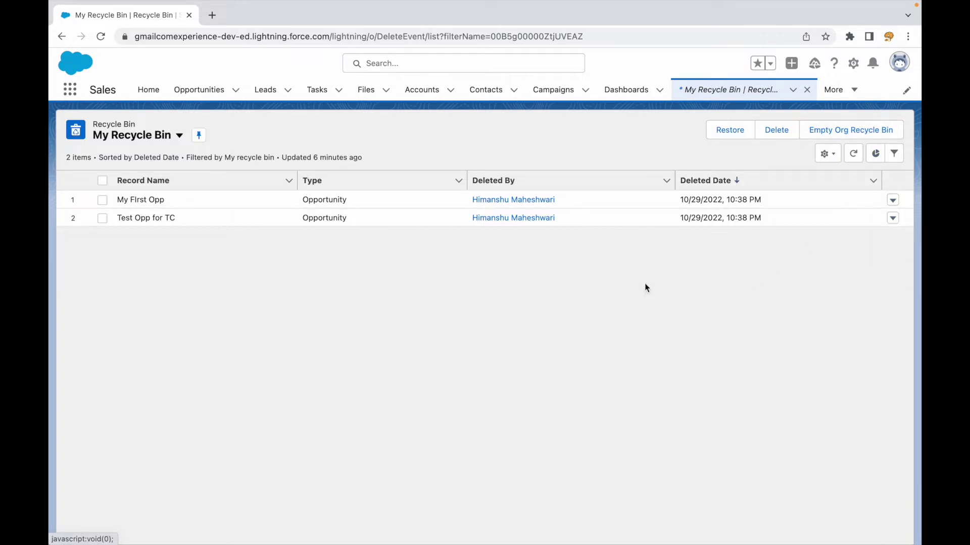
Launch Developer Console from the setup gear menu.
left_click(853, 66)
left_click(391, 296)
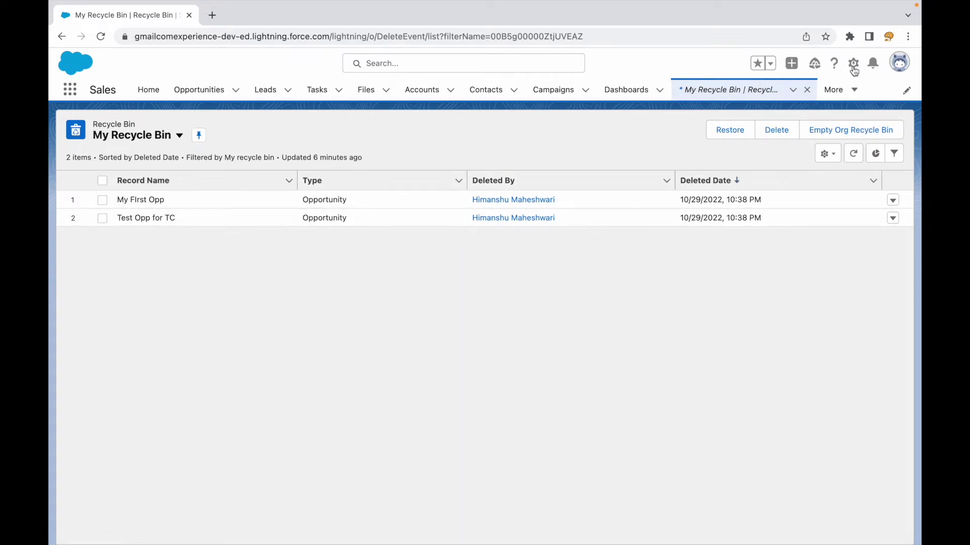
left_click(853, 65)
left_click(803, 169)
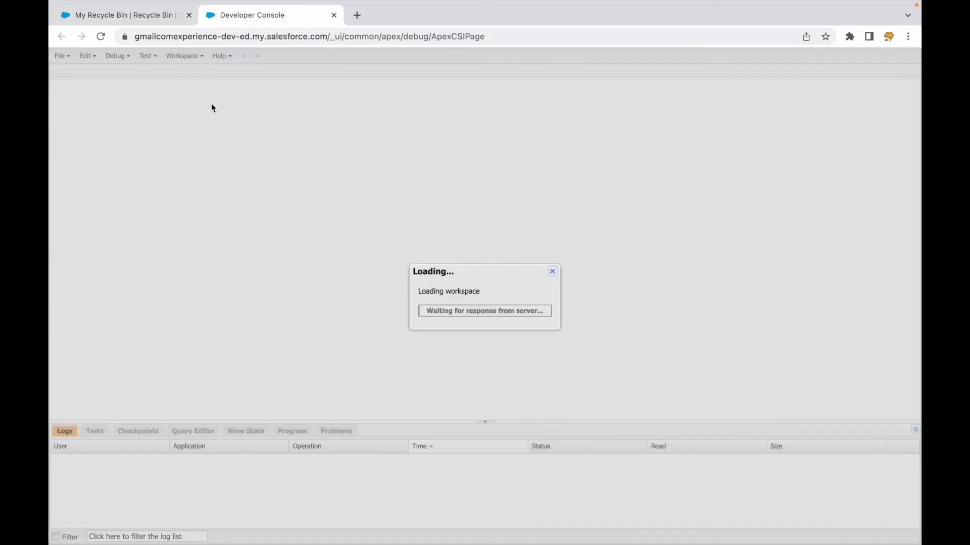
Enter System.debug([Select Id, Name From Opportunity WHERE isDeleted = true]); as anonymous Apex with Open Log ticked.
key("ctrl+e")
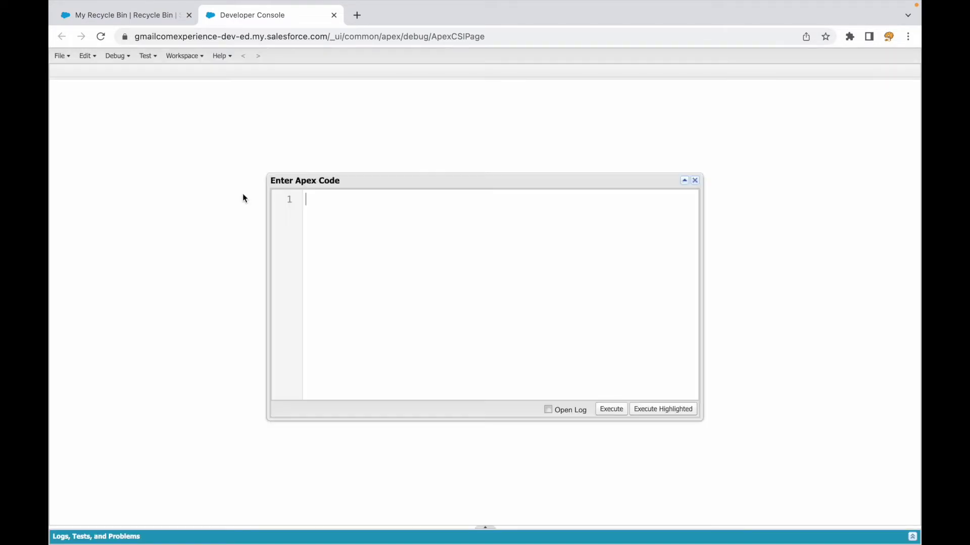
type("[")
type("Select")
type(" Id, Name F")
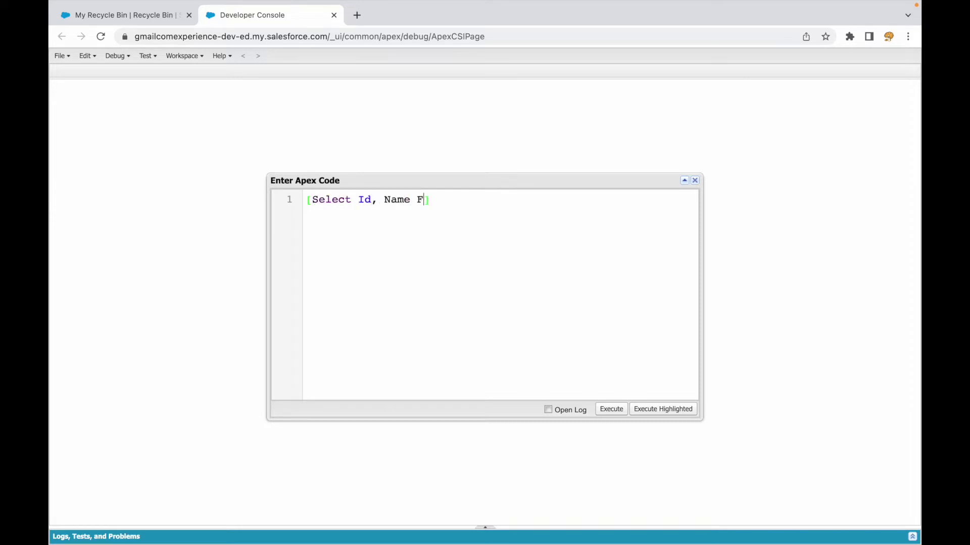
type("rom Opportunity ")
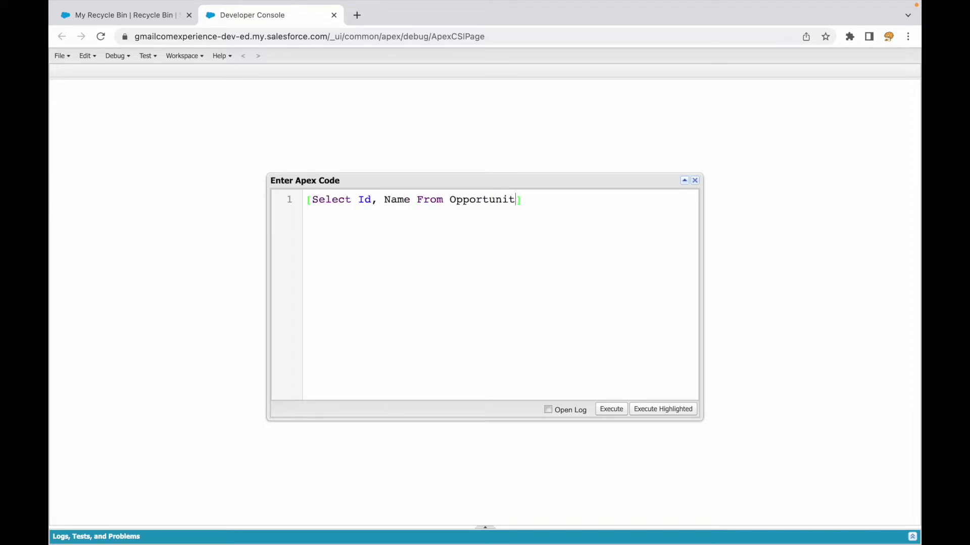
type("WHERE ")
type("isDeleted = t")
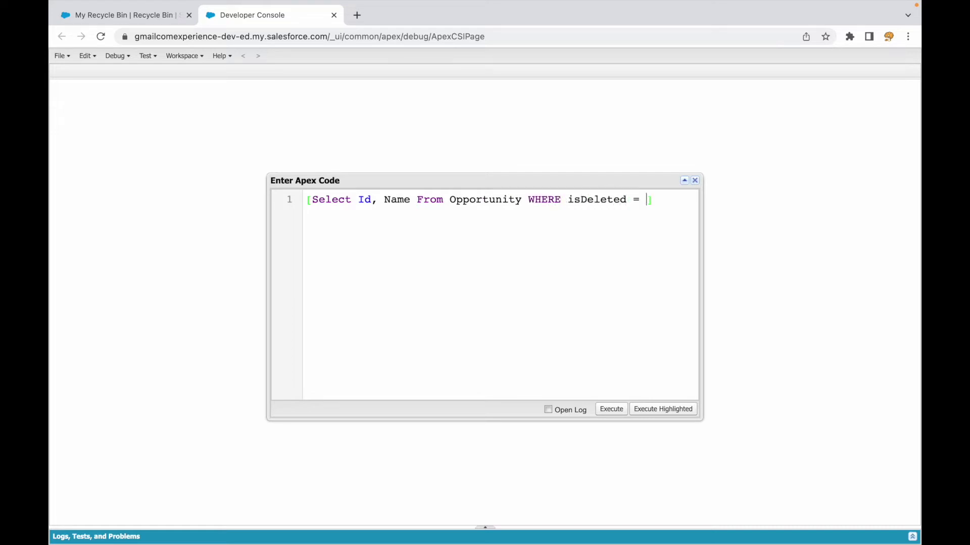
type("rue")
key("Home")
type("Syst")
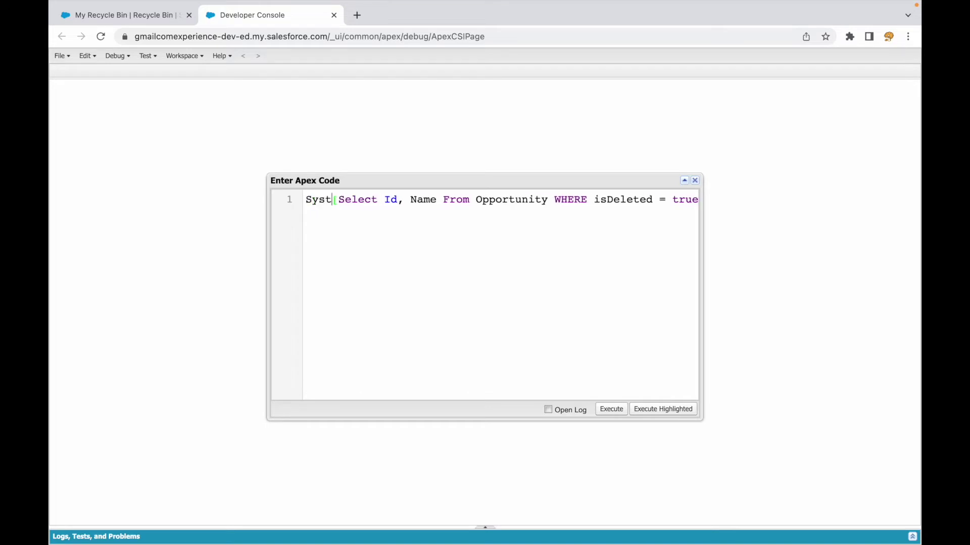
type("em.debug(")
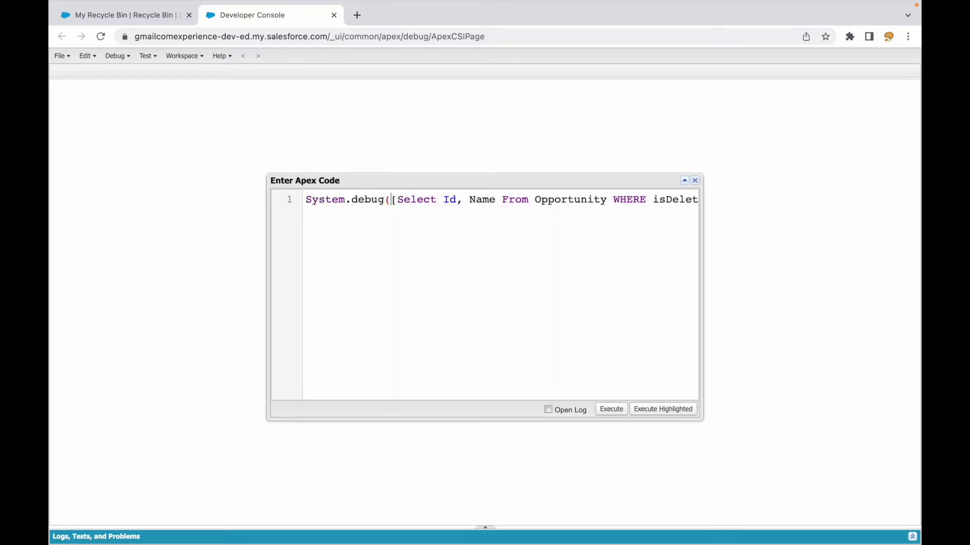
key("End")
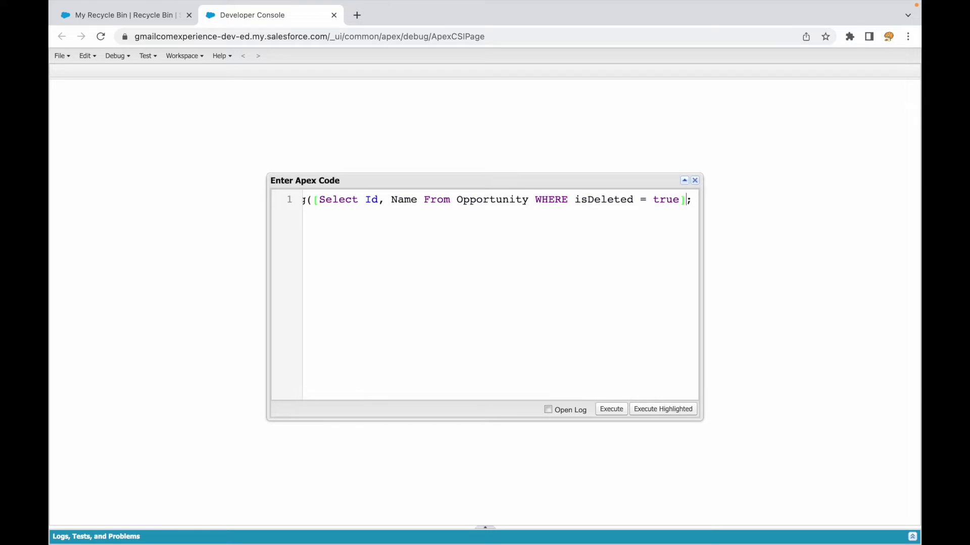
key("Left")
type(")")
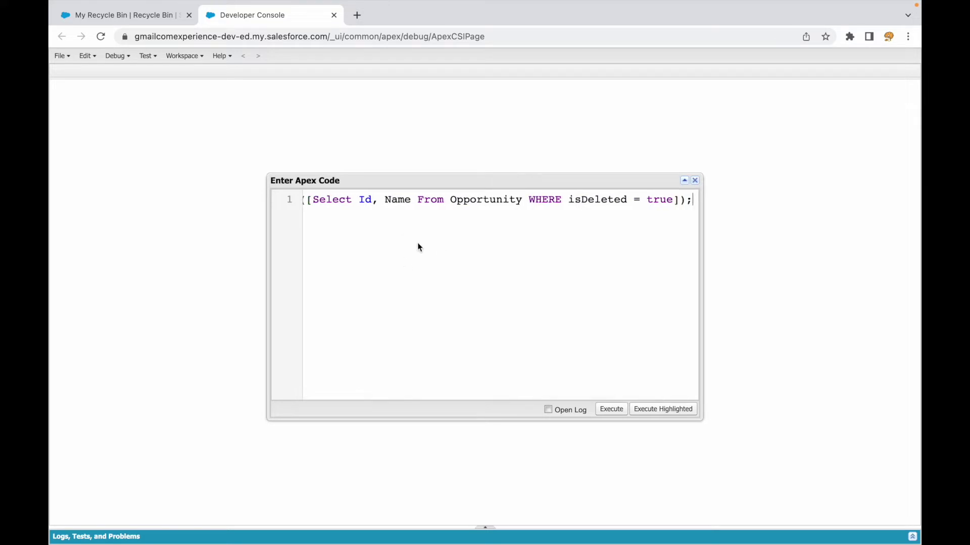
key("Home")
key("End")
left_click(572, 411)
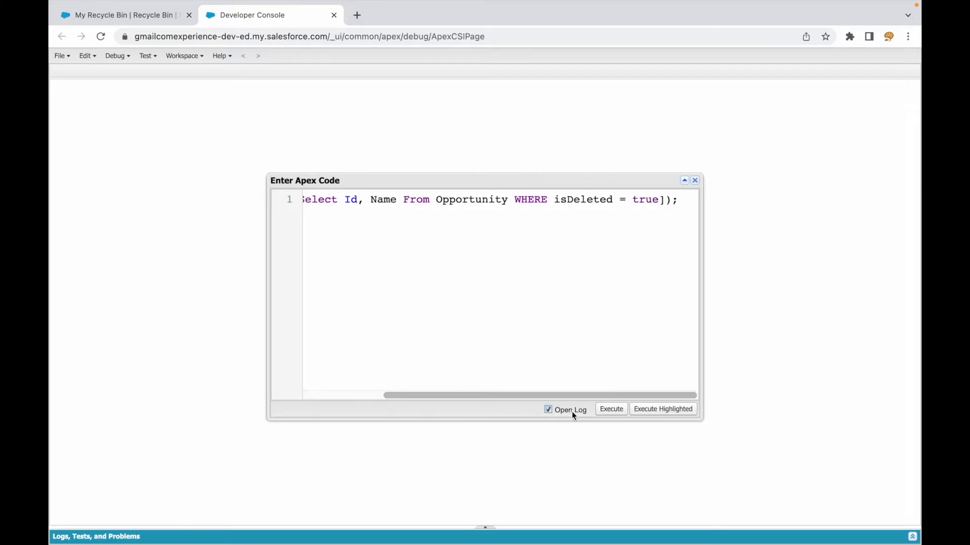
Run the isDeleted query, filter the log to Debug Only, then rerun with ALL ROWS added.
left_click(617, 410)
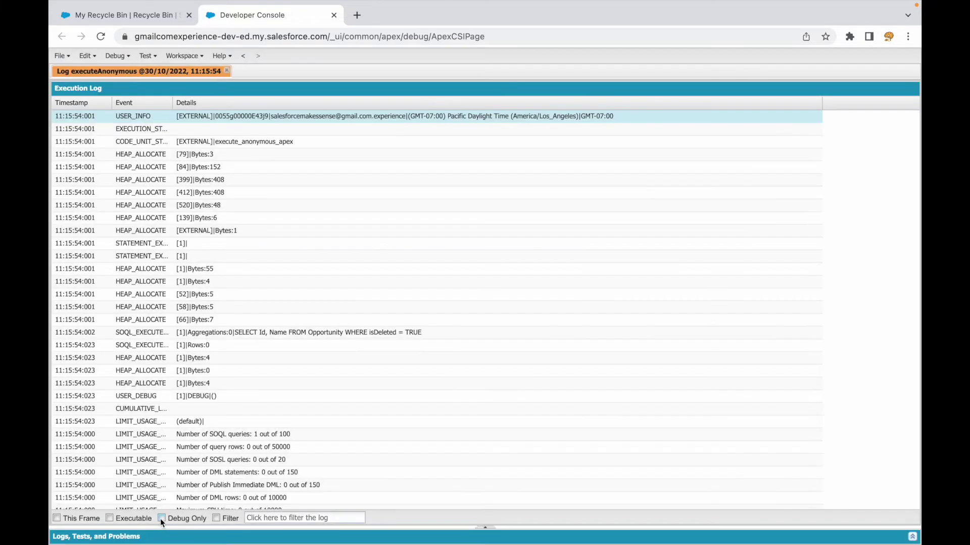
left_click(161, 518)
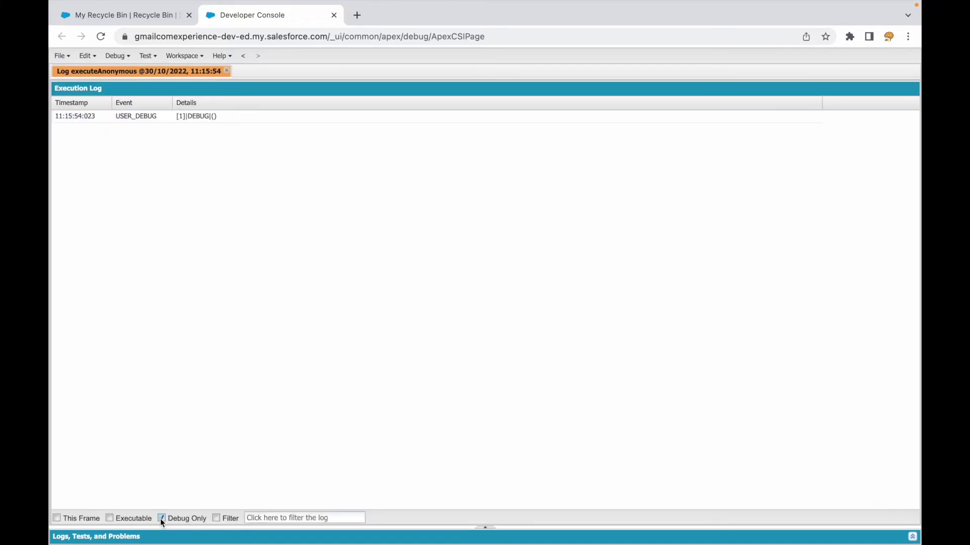
key("ctrl+e")
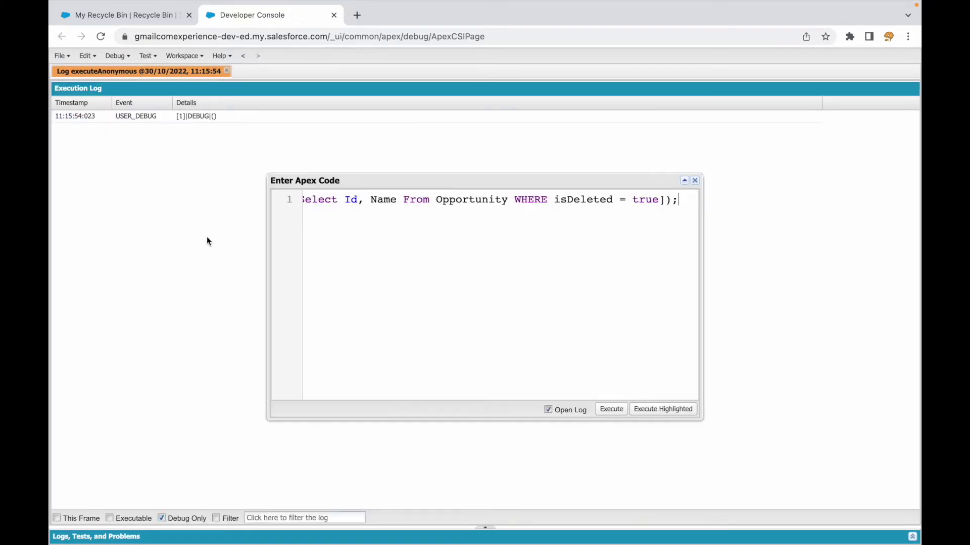
scroll(579, 193, "left", 5)
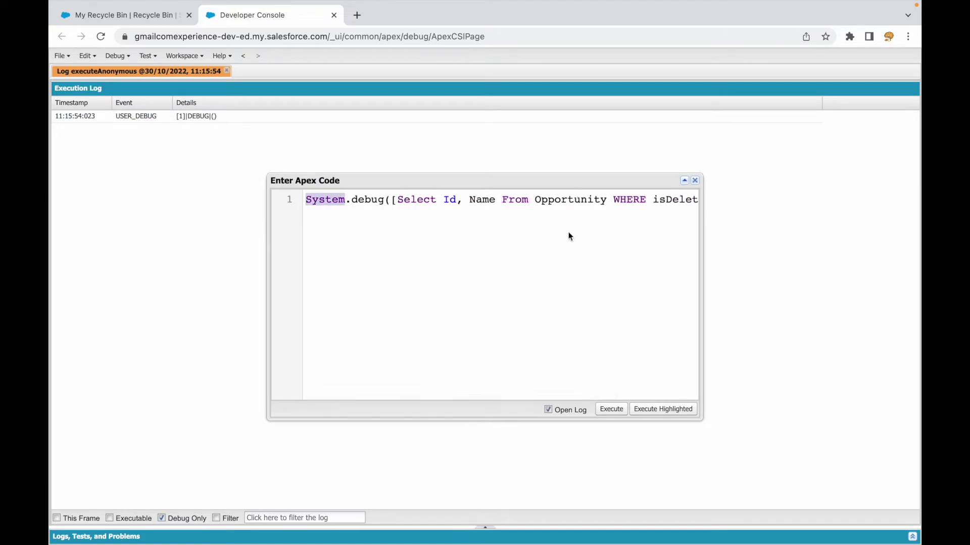
scroll(569, 234, "right", 5)
left_click(569, 194)
left_click(646, 198)
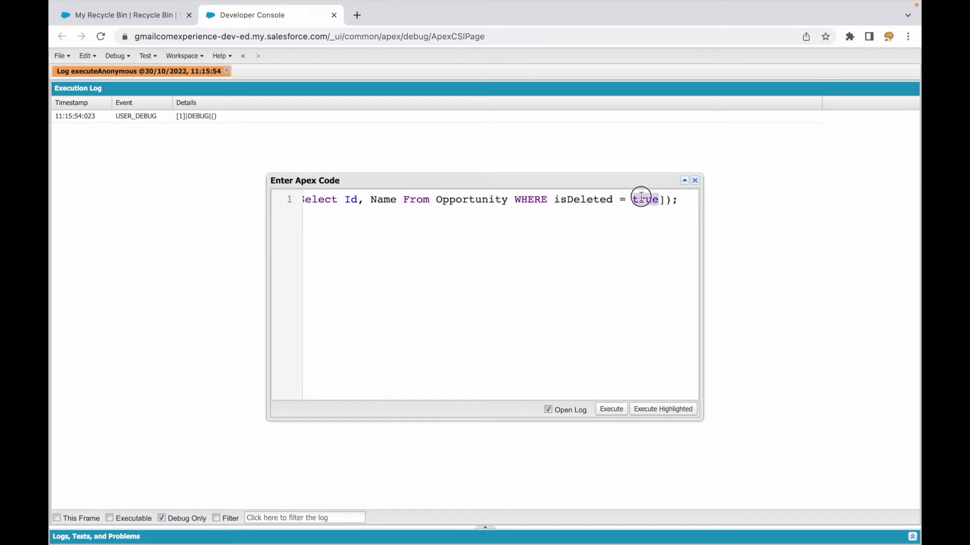
type("all")
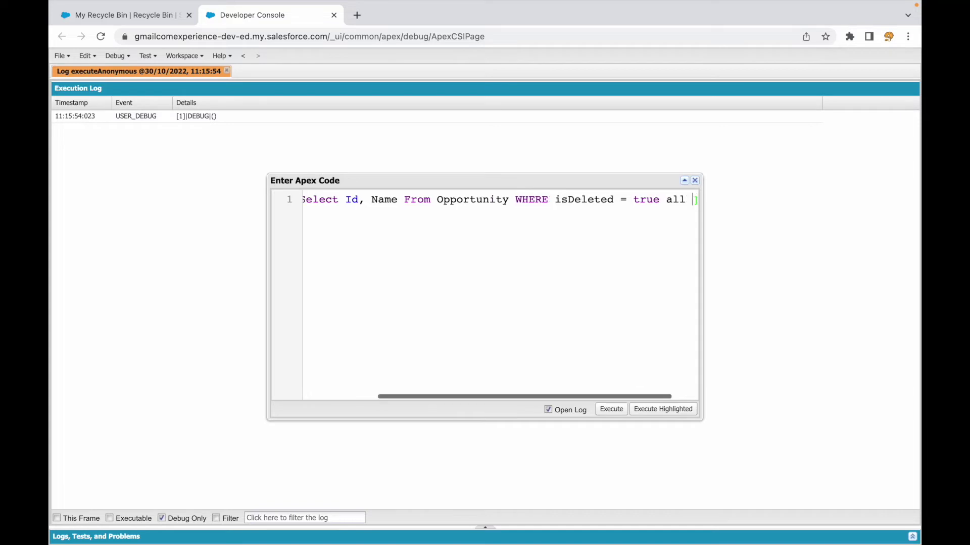
type(" rows")
left_click_drag(640, 200, 692, 200)
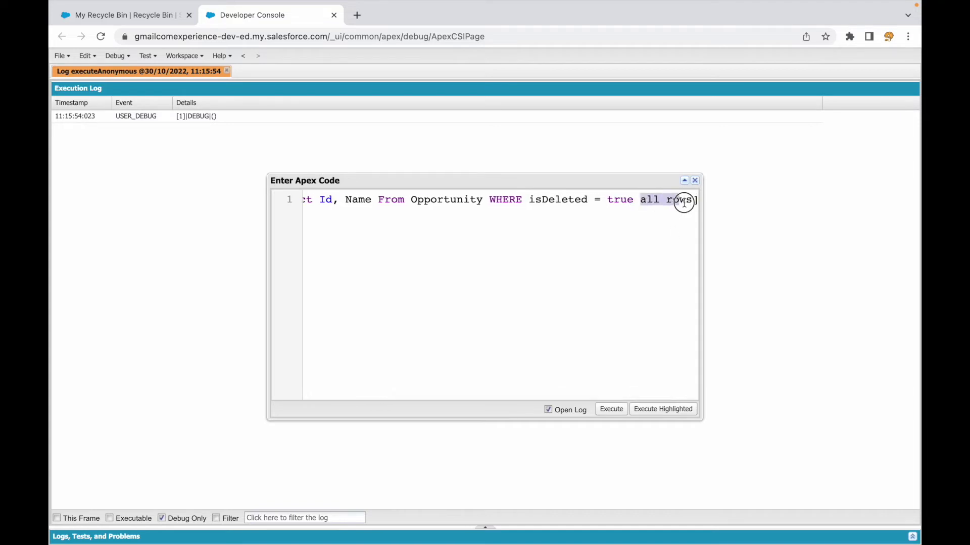
left_click(652, 202)
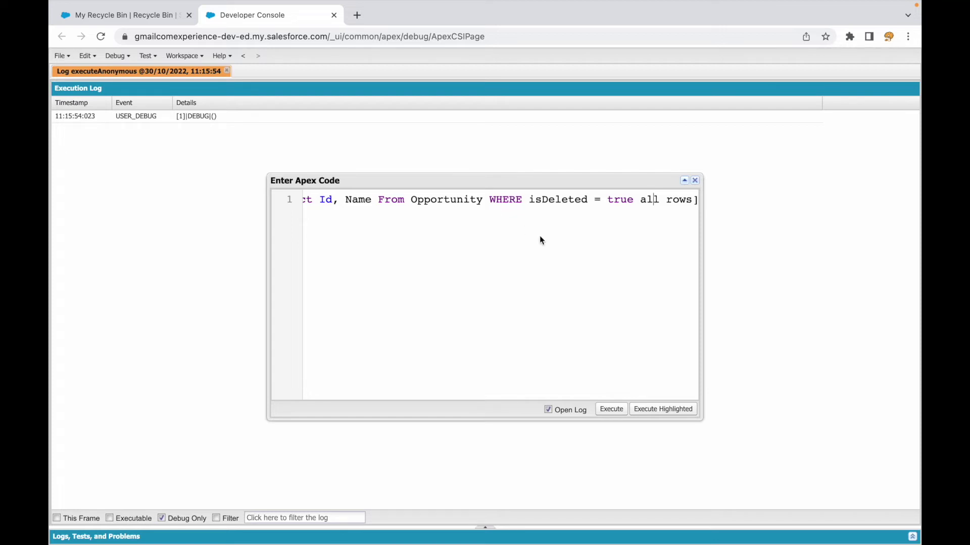
left_click(610, 408)
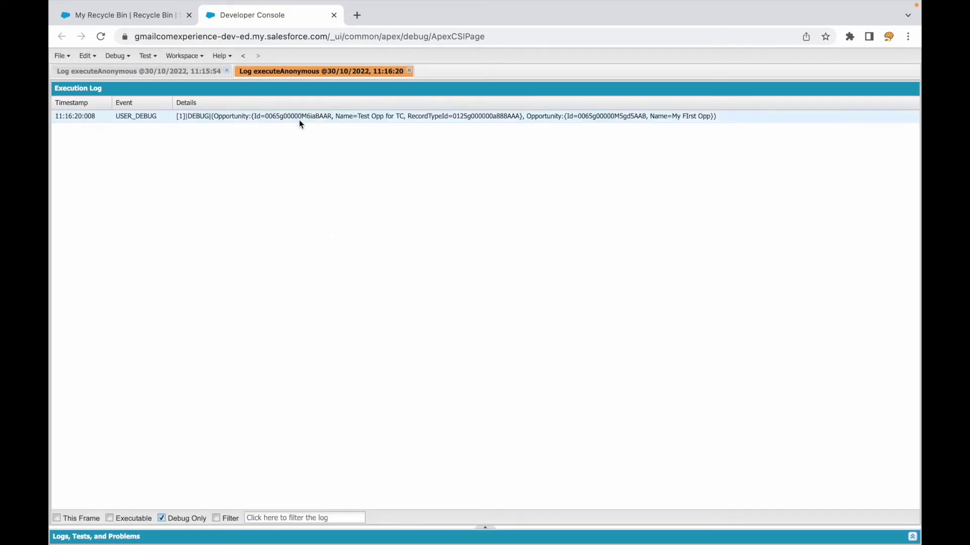
Compare the debug line's two deleted opportunities with the Recycle Bin tab.
left_click(299, 120)
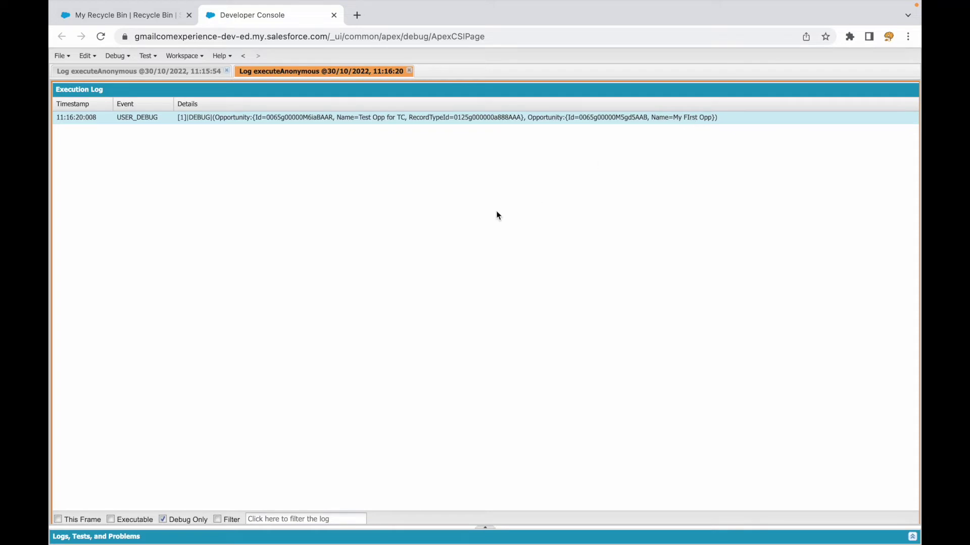
left_click(124, 15)
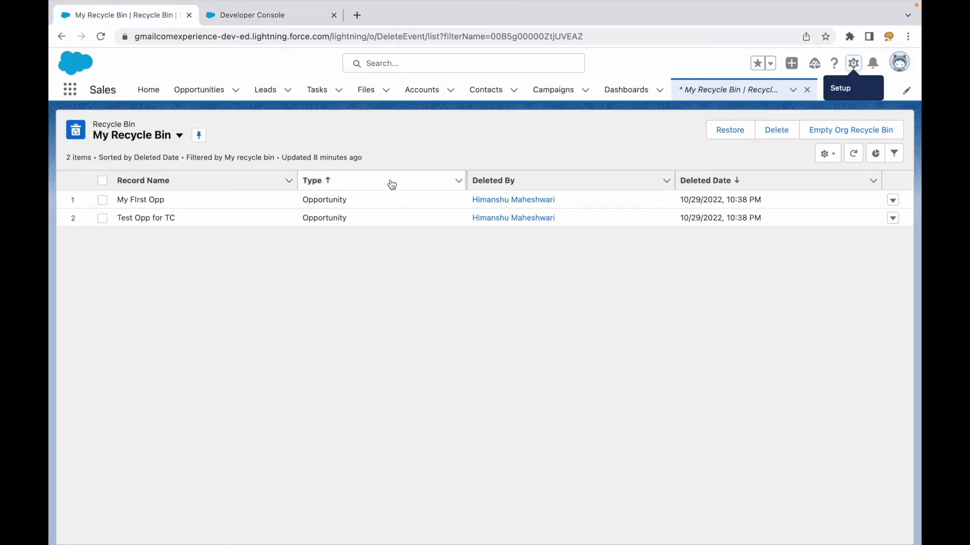
left_click(275, 15)
Reopen the Enter Apex Code window and highlight isDeleted = true and ALL ROWS.
key("ctrl+e")
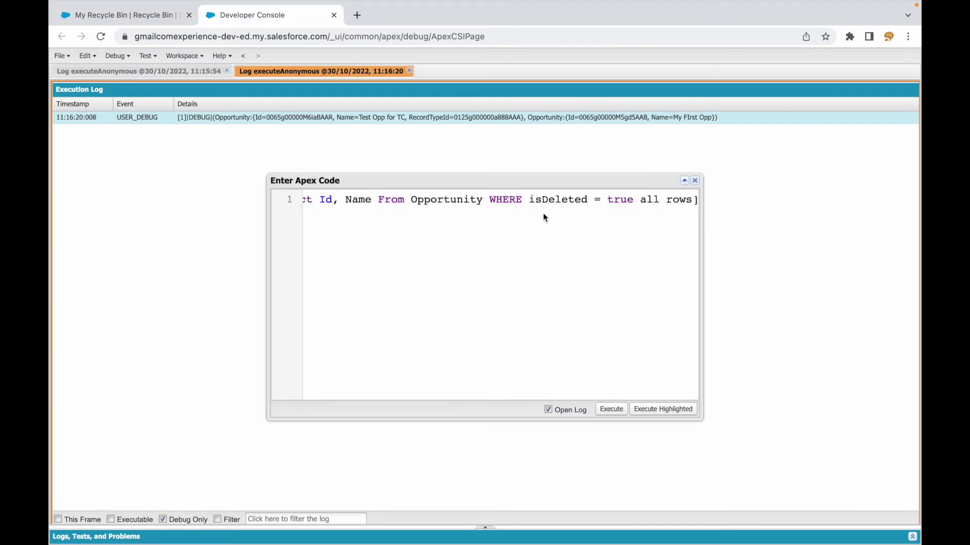
double_click(557, 200)
double_click(619, 199)
left_click_drag(640, 200, 689, 200)
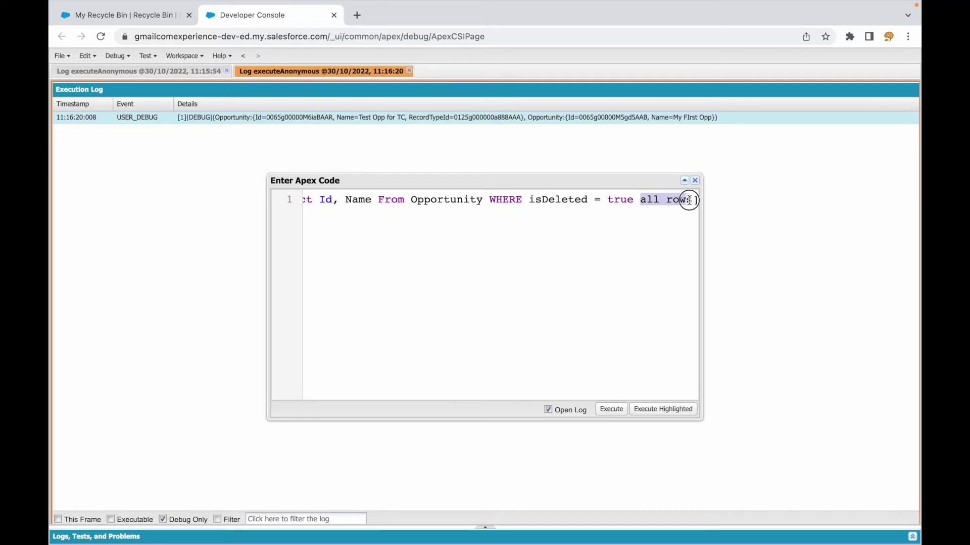
scroll(482, 215, "left", 5)
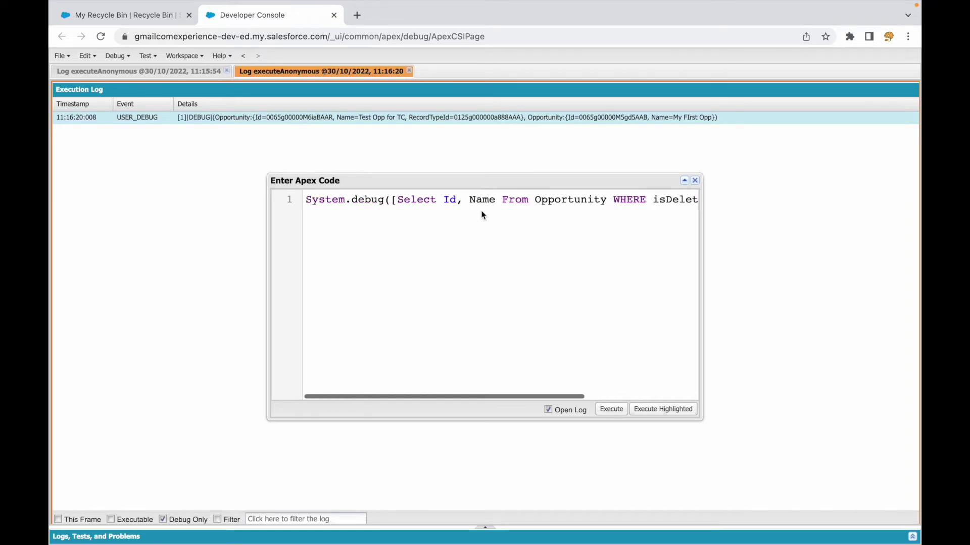
Replace System.debug( with List<Opportunity> oppList = to store the query result.
left_click(389, 200)
left_click_drag(389, 200, 306, 200)
key("BackSpace")
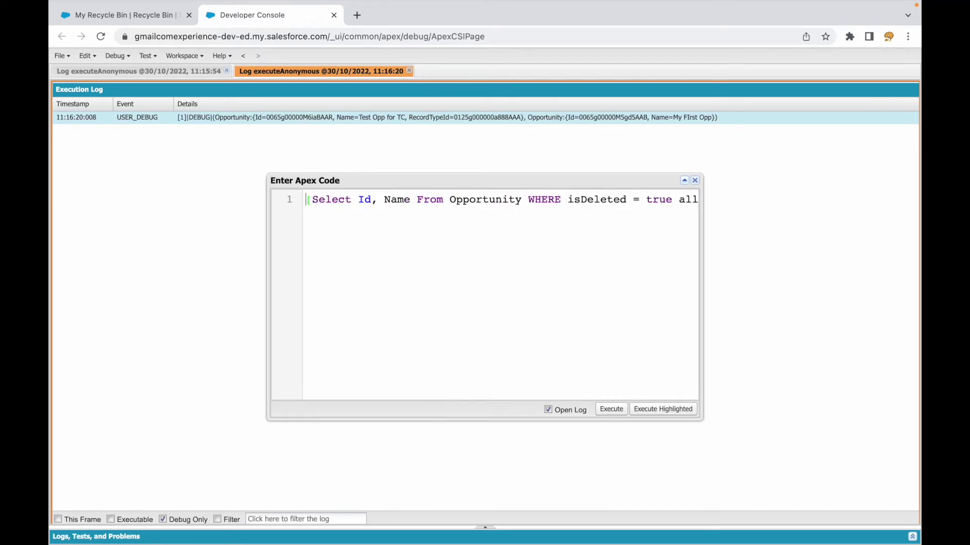
type("List<Opp")
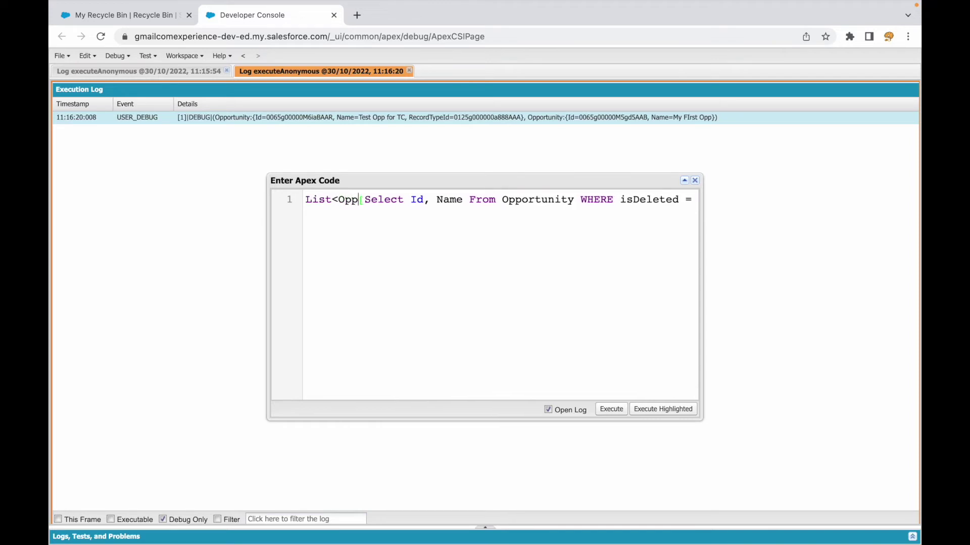
type("ortunity> ")
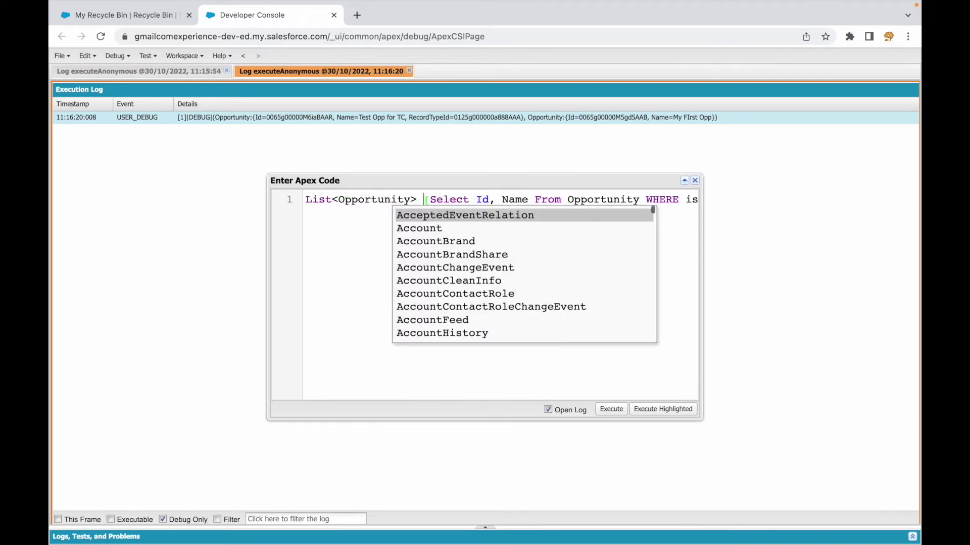
type("oppList =")
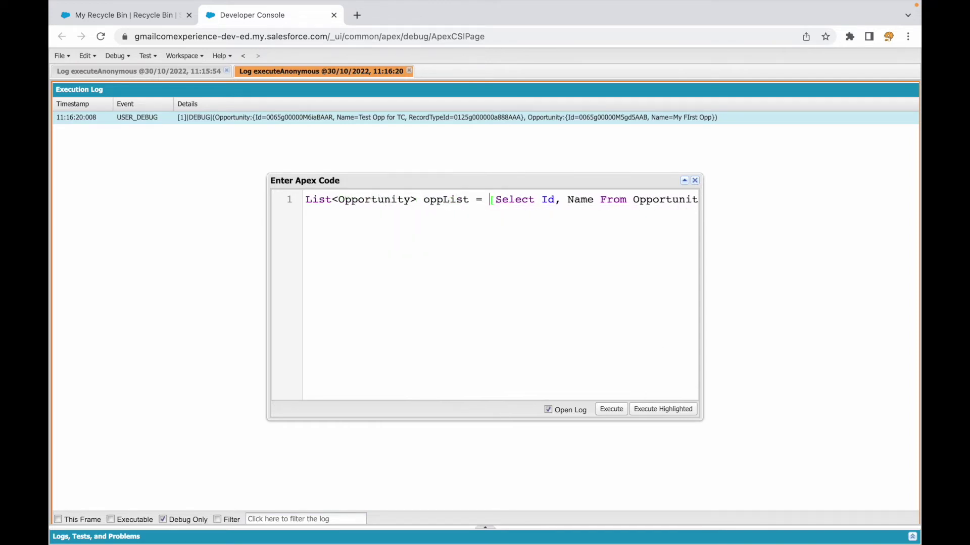
key("End")
key("Return")
Insert Database.emptyRecycleBin with the List<SObject> signature on line 3 via autocomplete.
type("Database.em")
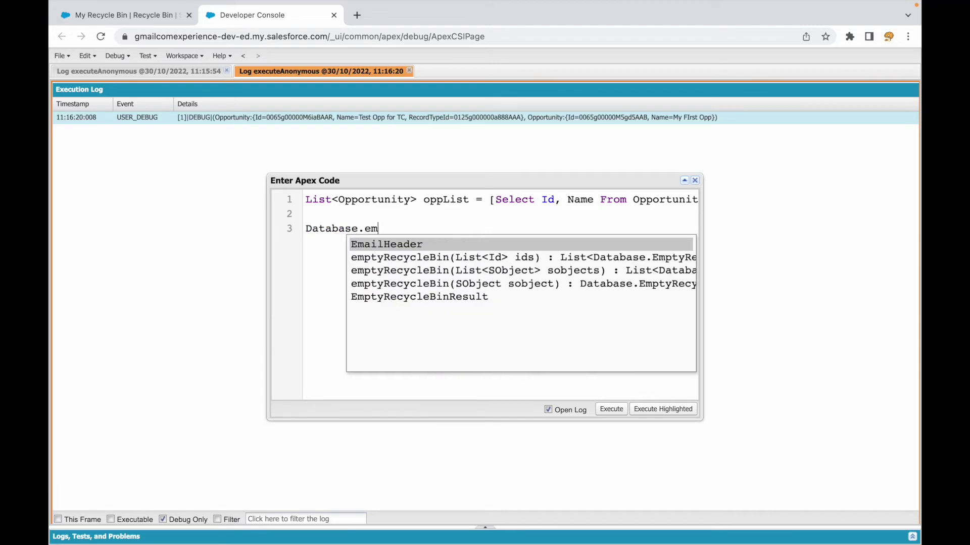
key("Down")
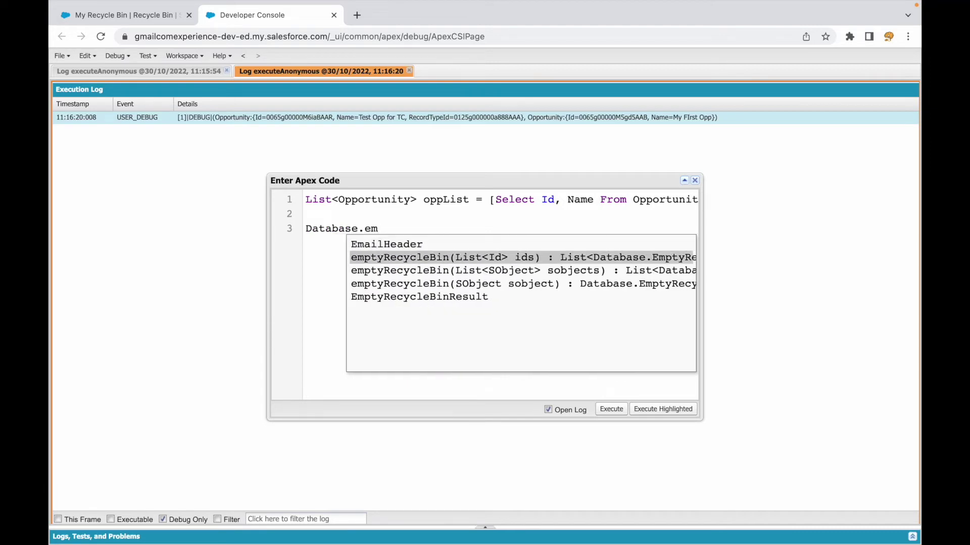
key("Down")
key("Up")
key("Down")
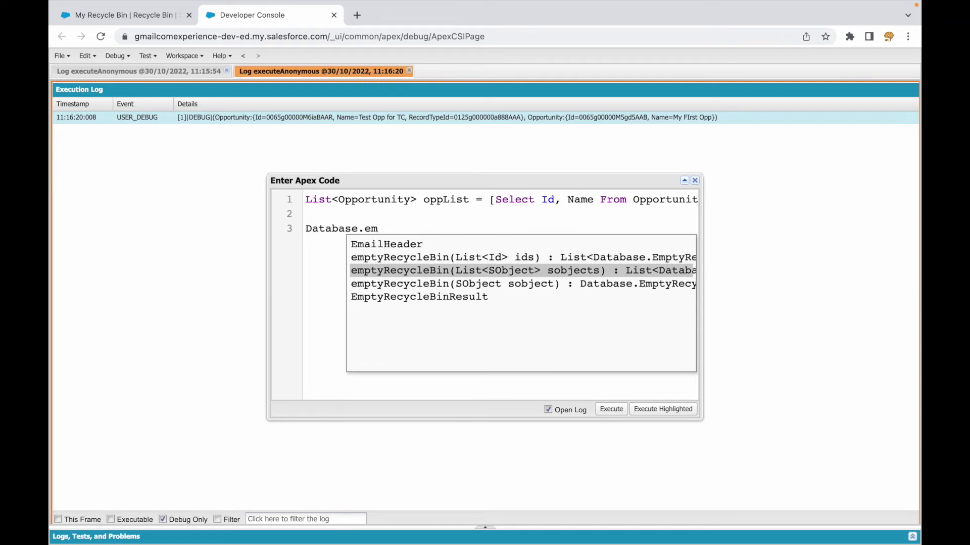
key("Down")
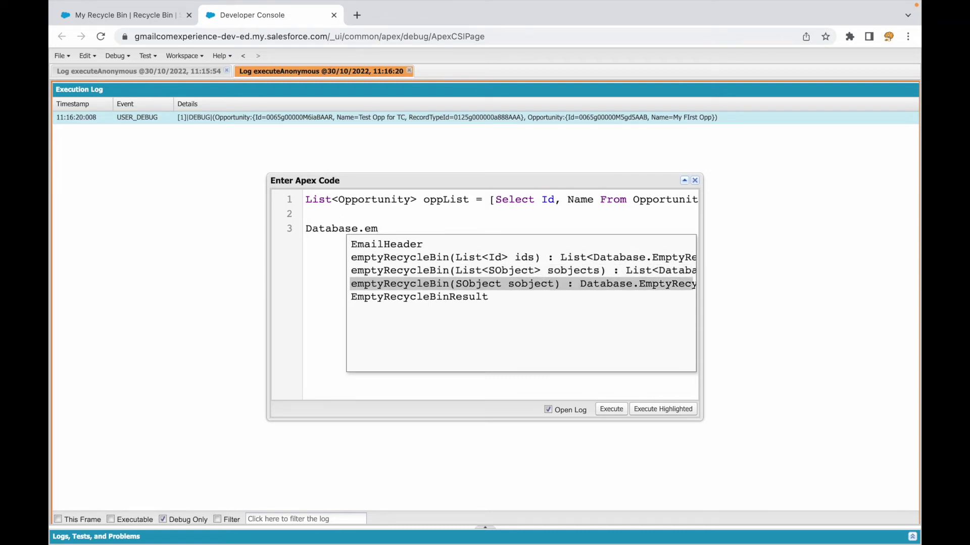
key("Up")
key("Return")
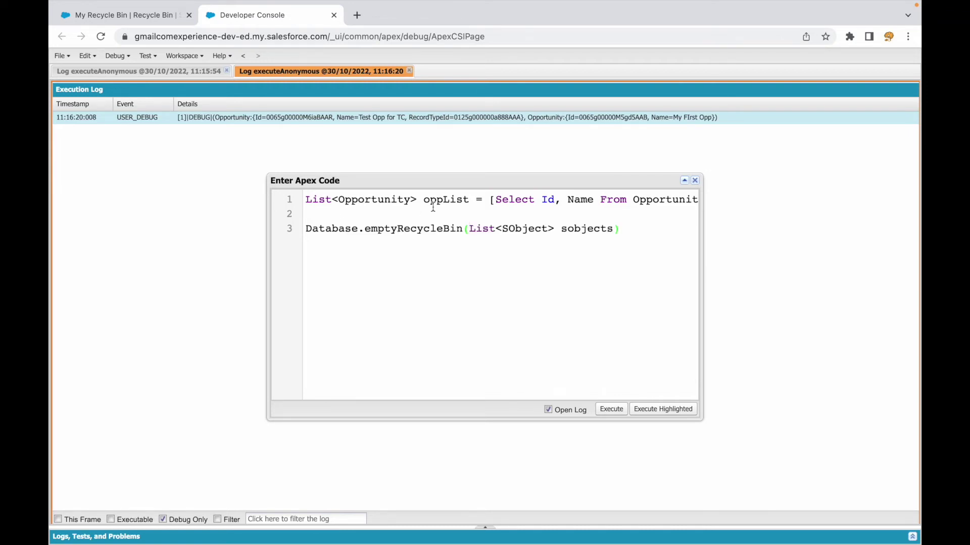
Set the emptyRecycleBin argument to new List<SObject>{oppList}.
double_click(573, 229)
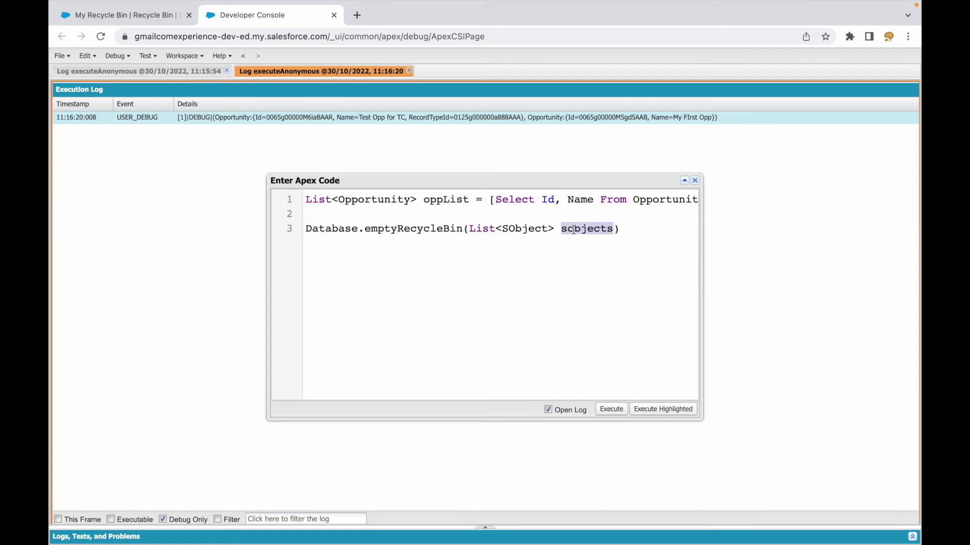
left_click(469, 229)
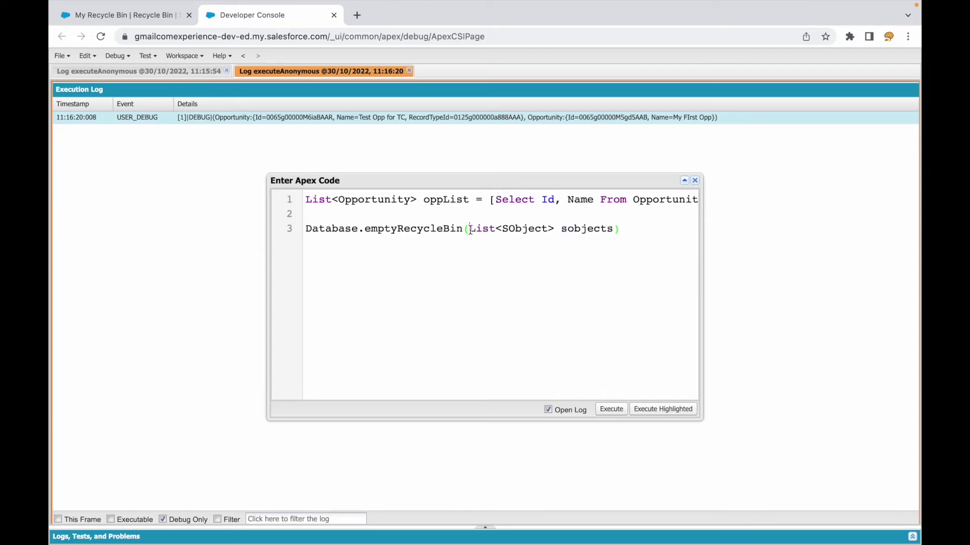
type("new")
double_click(611, 229)
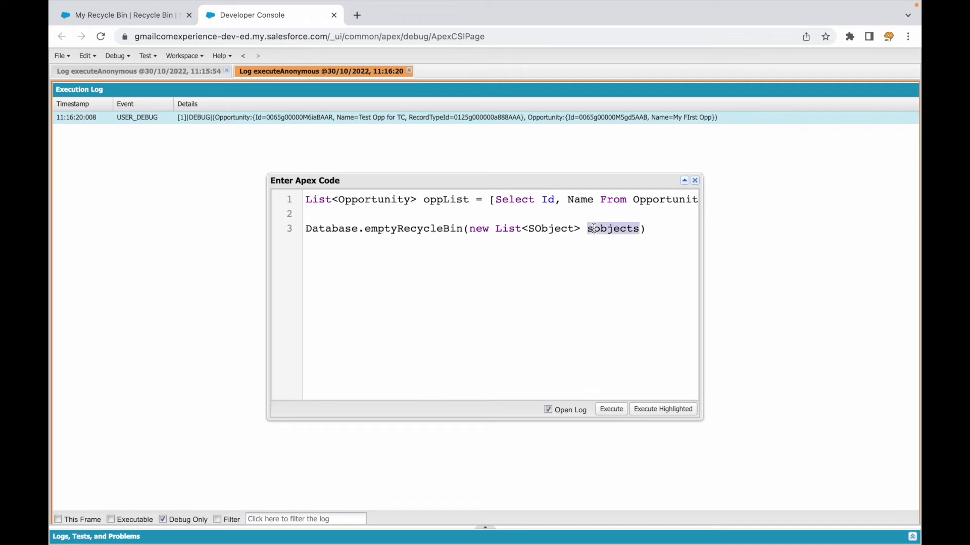
key("BackSpace")
key("BackSpace")
type("{")
type("opp")
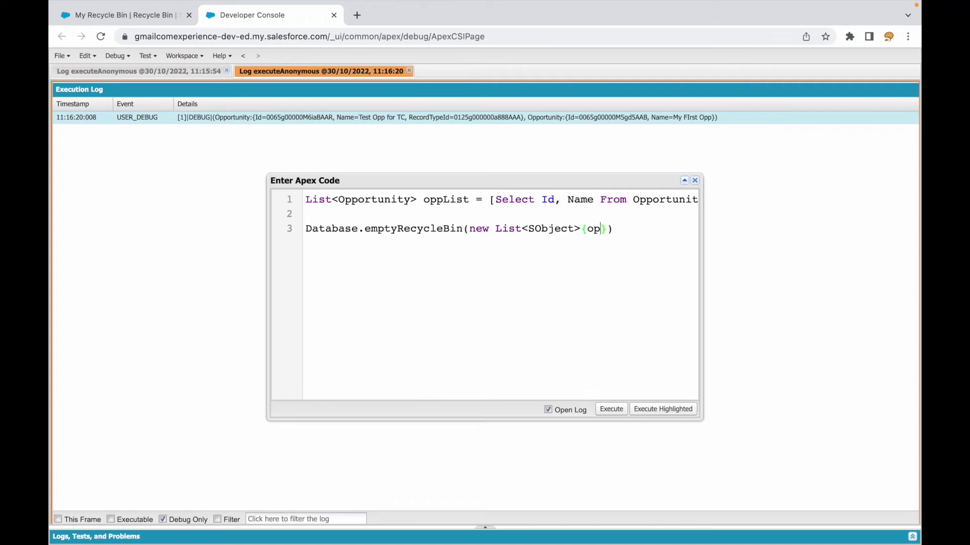
type("List")
key("End")
Execute the script and dismiss the SObject-versus-List<Opportunity> type error.
left_click(611, 409)
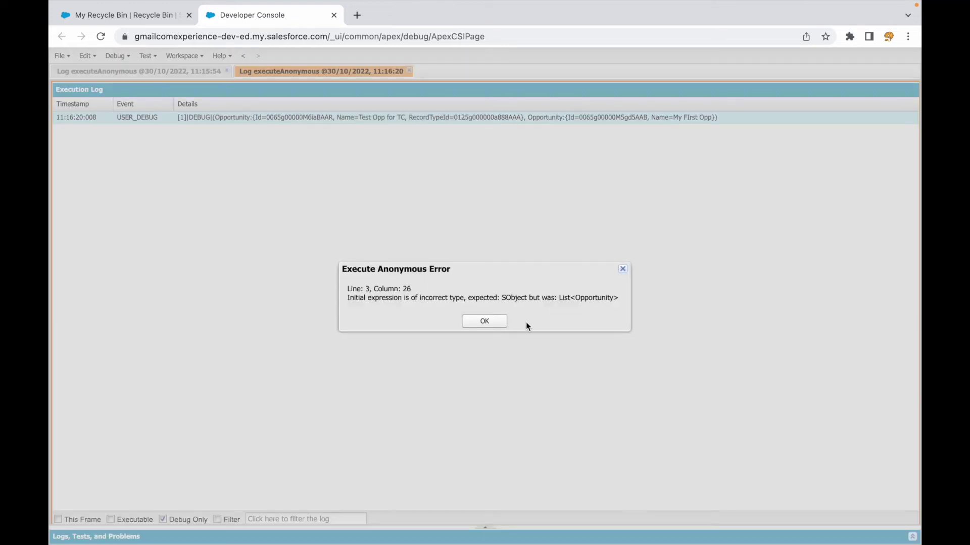
double_click(515, 296)
left_click(586, 300)
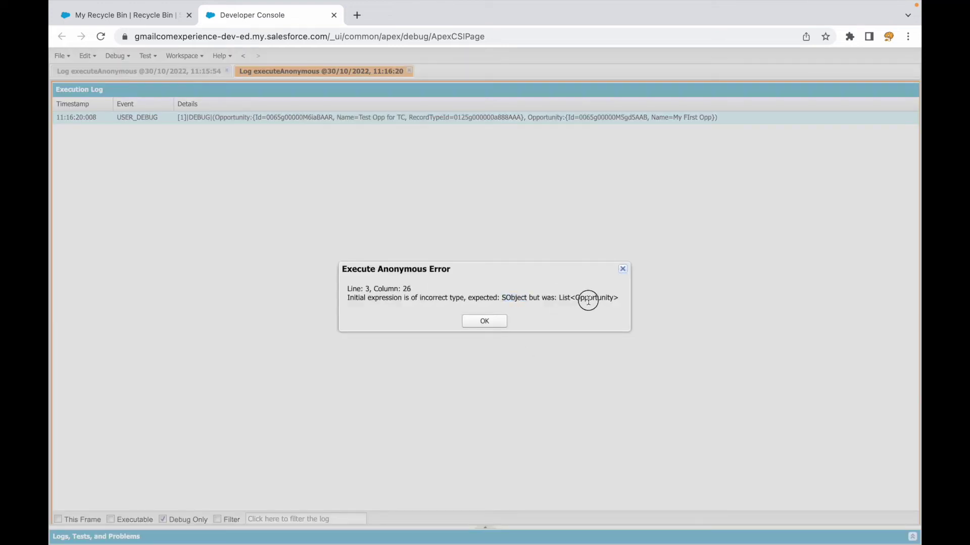
left_click(495, 330)
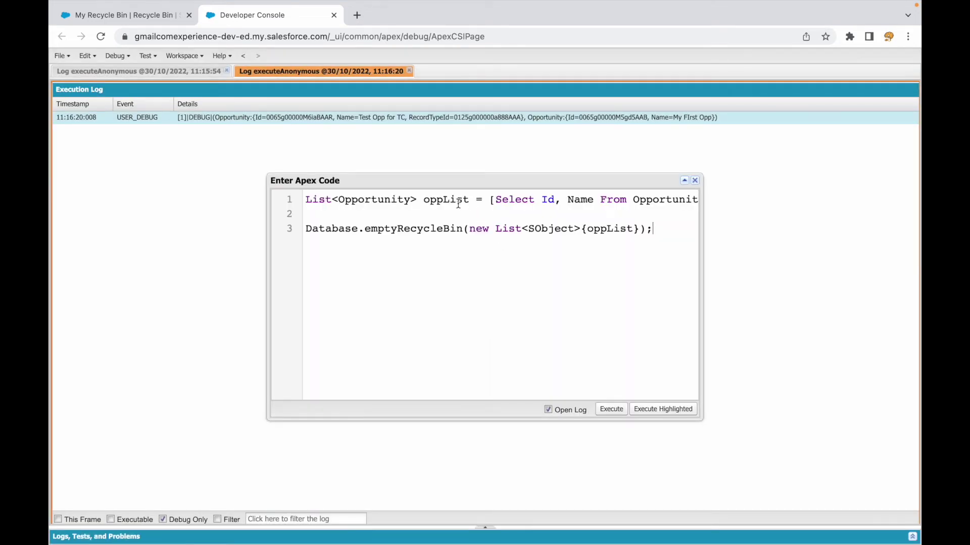
Declare List<sObject> listTodelete and add all of oppList to it.
left_click(450, 213)
type("List")
type("<sObject")
type("> listT")
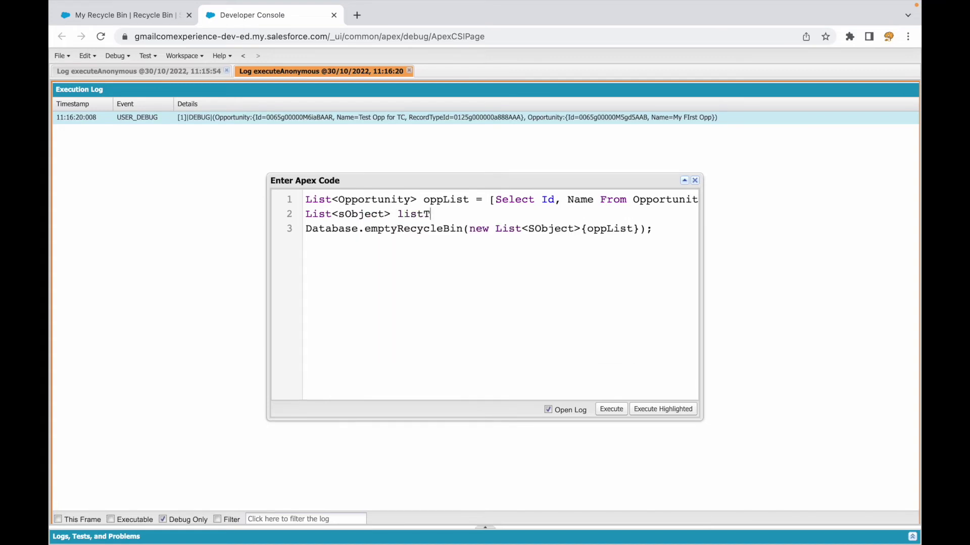
type("odelete = new")
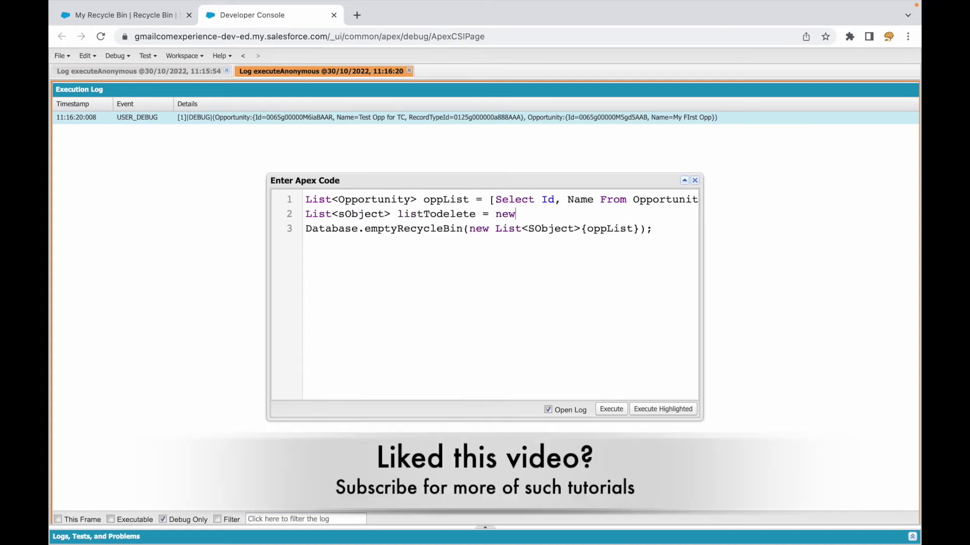
type(" List<")
type("sObject>()")
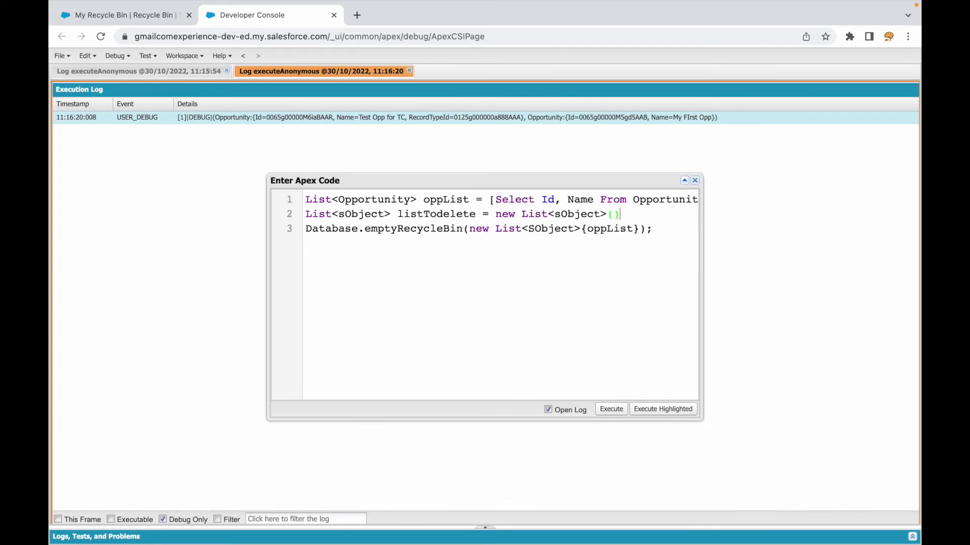
type(";")
key("Return")
type("ist")
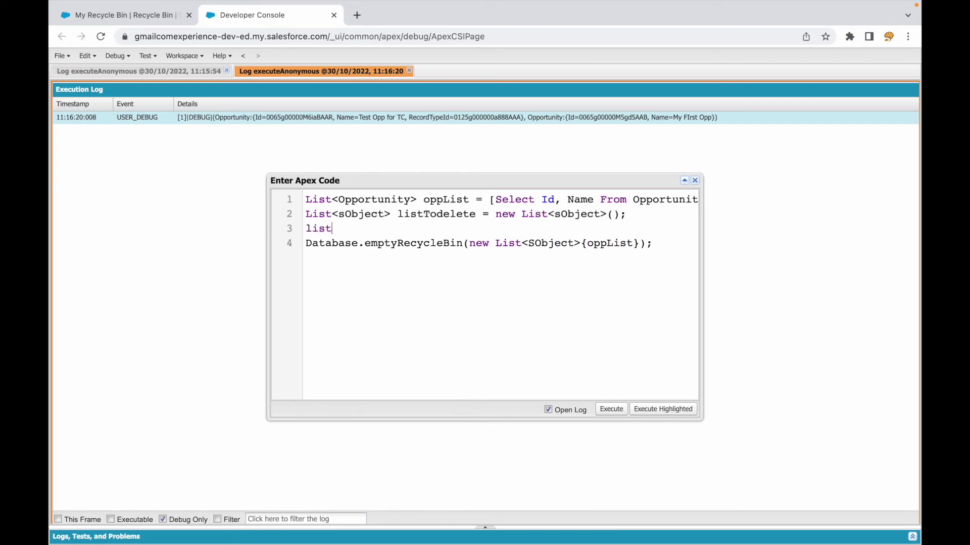
type("Todelete.add")
type("All()o")
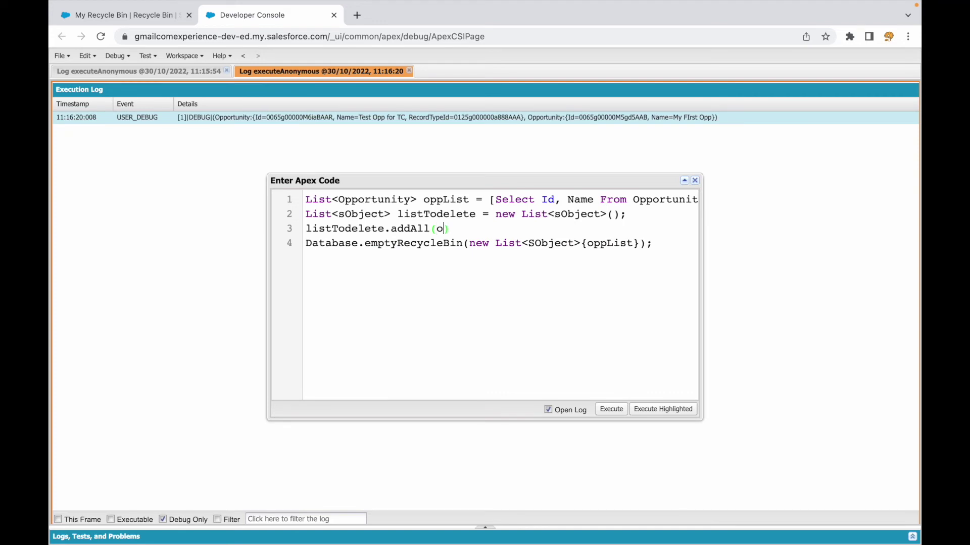
type("ppList")
Pass listTodelete to emptyRecycleBin on line 4 and execute the script.
double_click(344, 228)
key("ctrl+c")
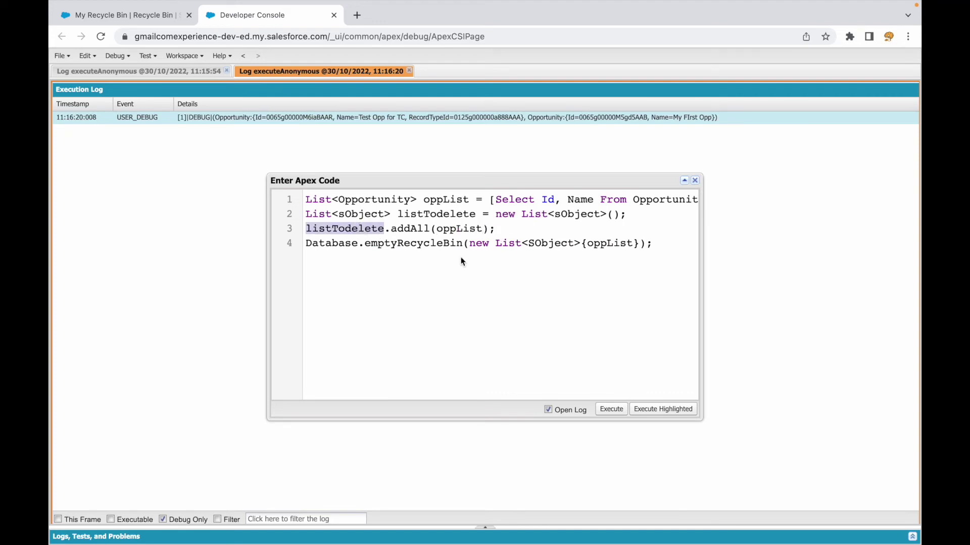
left_click_drag(469, 243, 637, 242)
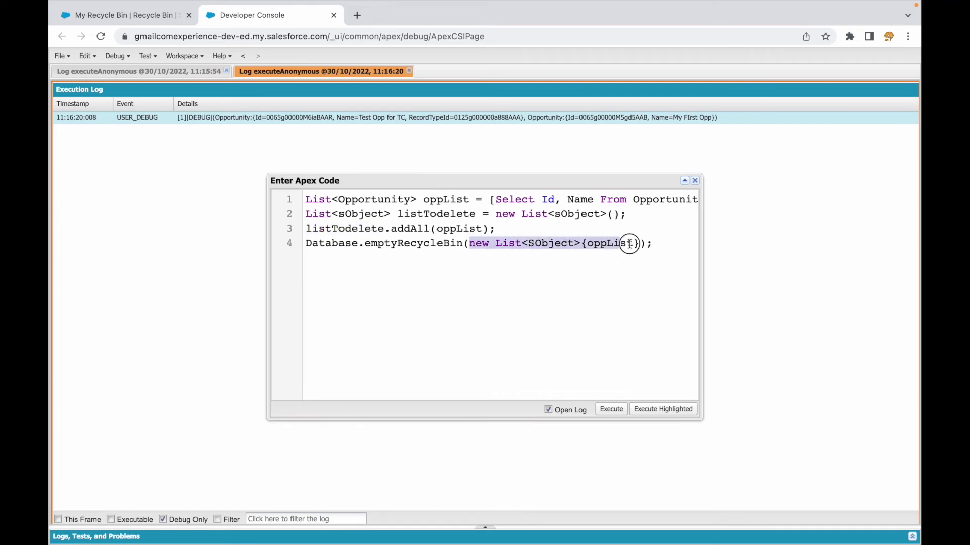
key("ctrl+v")
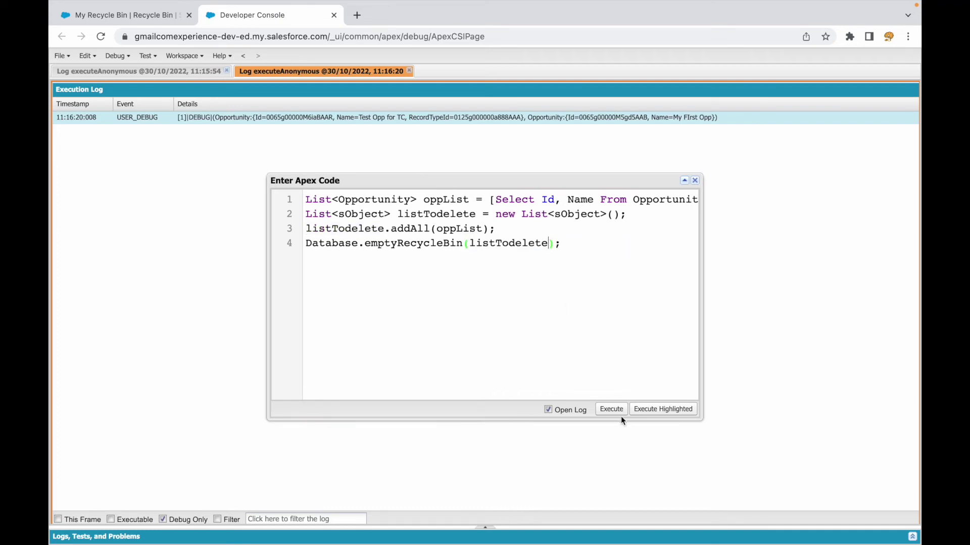
left_click(614, 409)
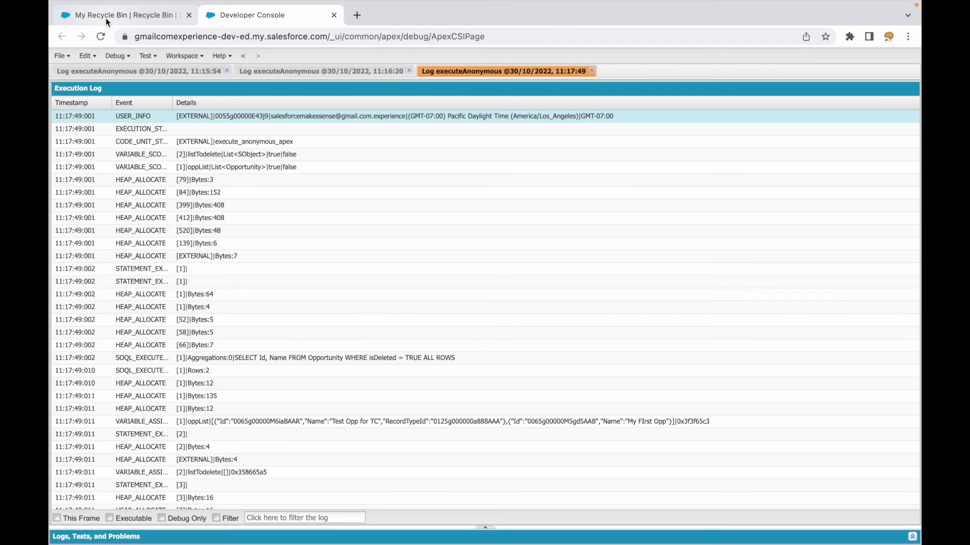
Refresh the My Recycle Bin list, then reopen the Apex editor in Developer Console.
left_click(105, 17)
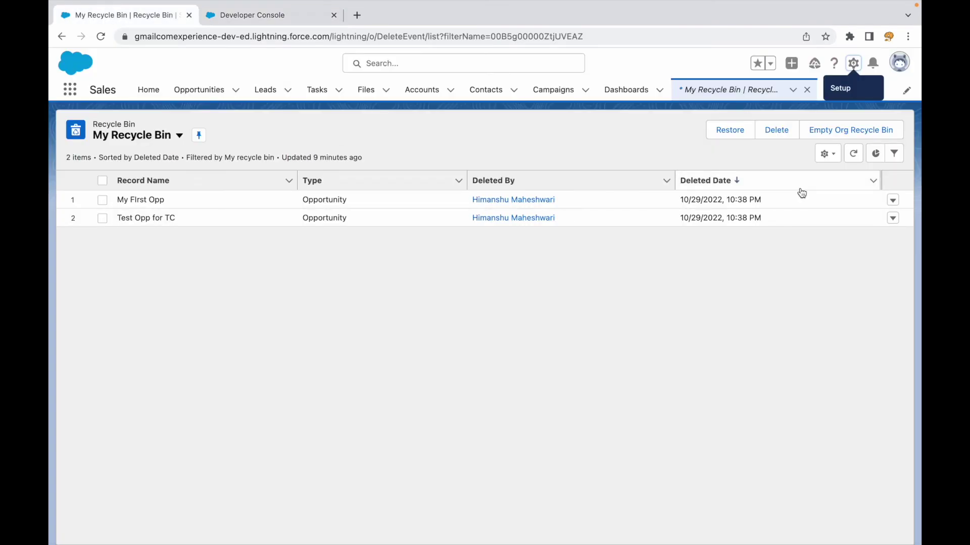
left_click(853, 153)
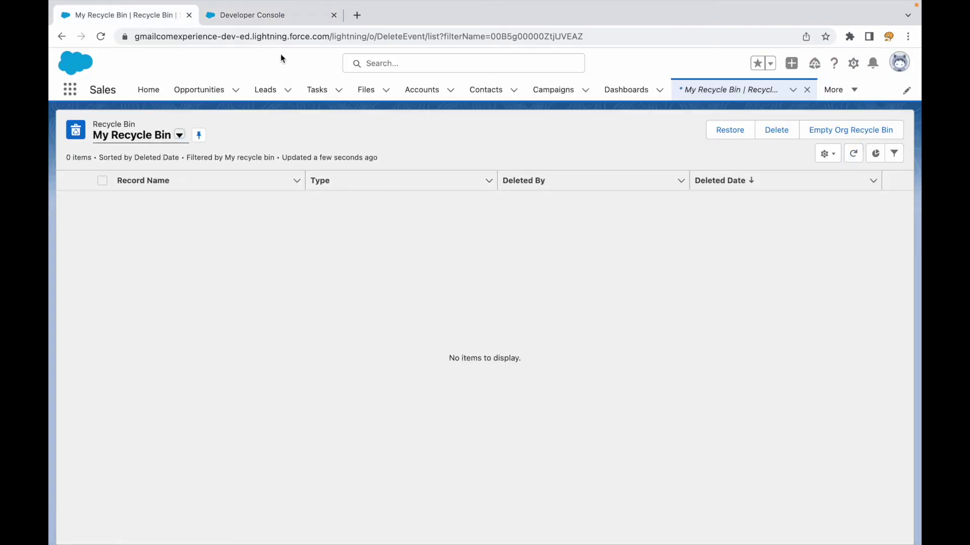
left_click(281, 14)
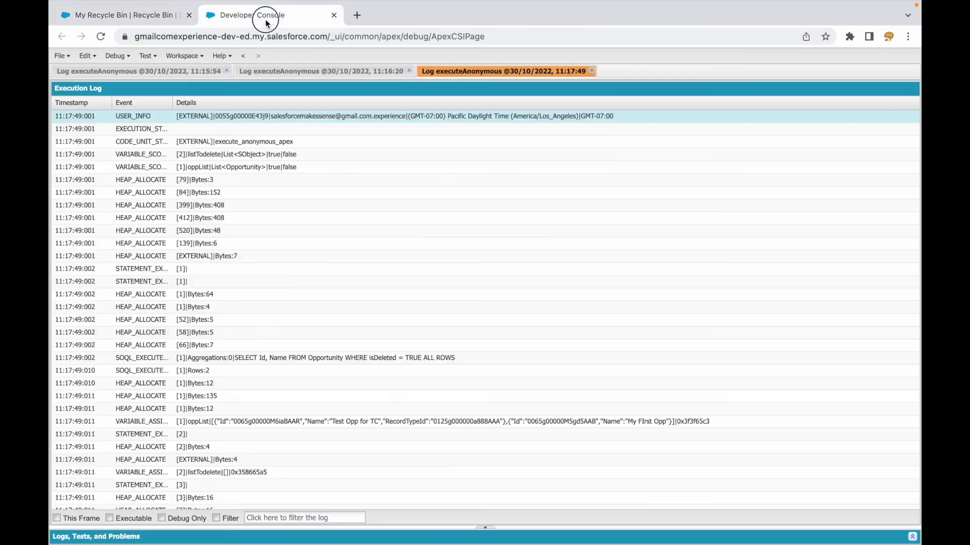
key("ctrl+e")
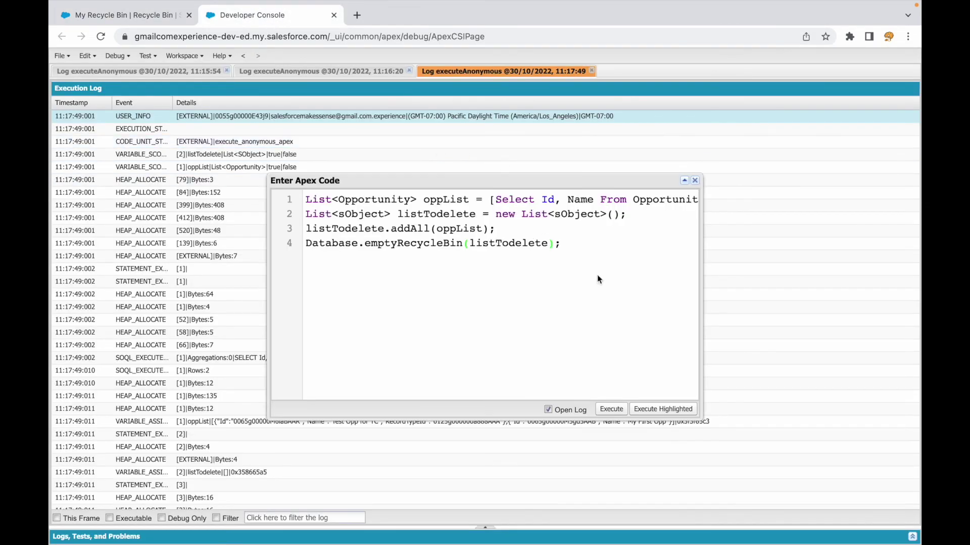
Widen the Apex code window, move it up-left, and highlight isDeleted and true in the query.
left_click_drag(702, 415, 900, 384)
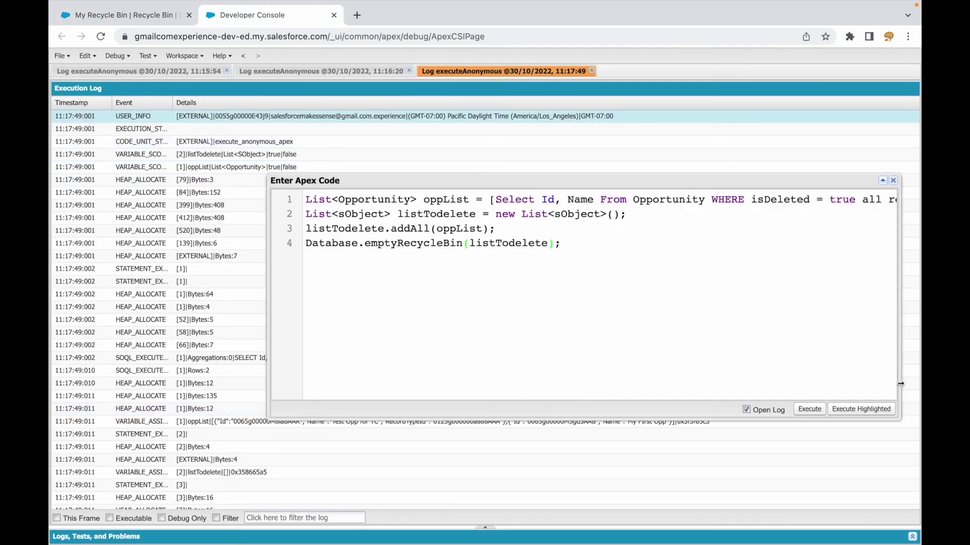
left_click_drag(569, 182, 444, 158)
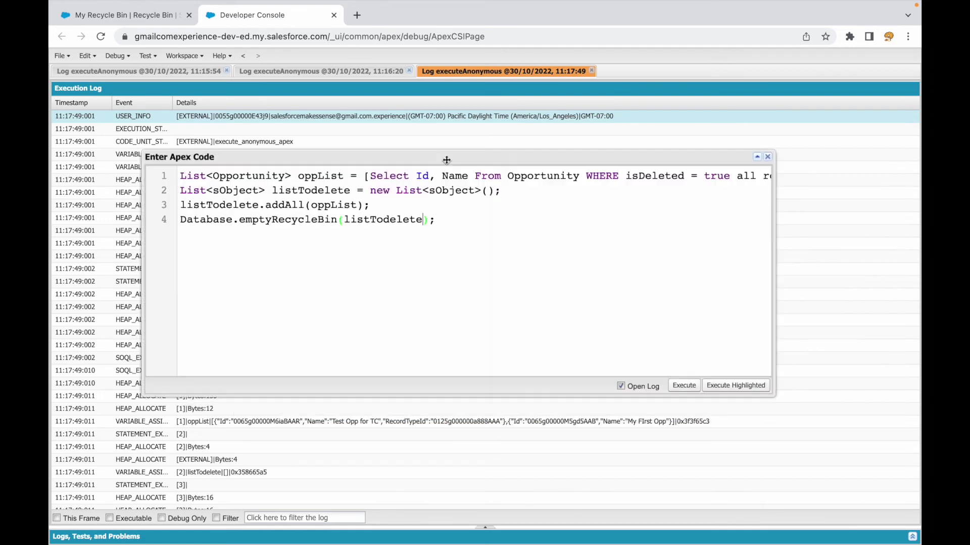
double_click(649, 175)
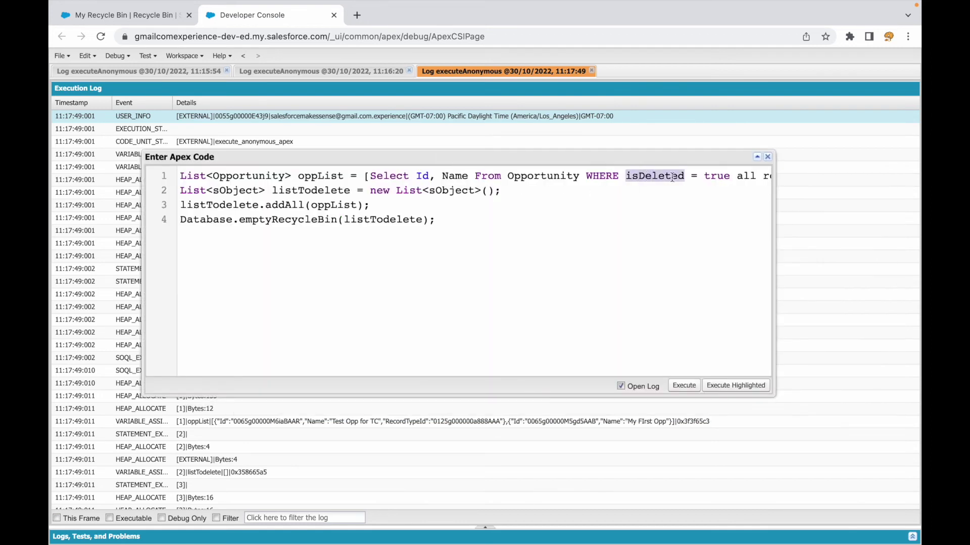
double_click(712, 176)
double_click(650, 176)
left_click(676, 178)
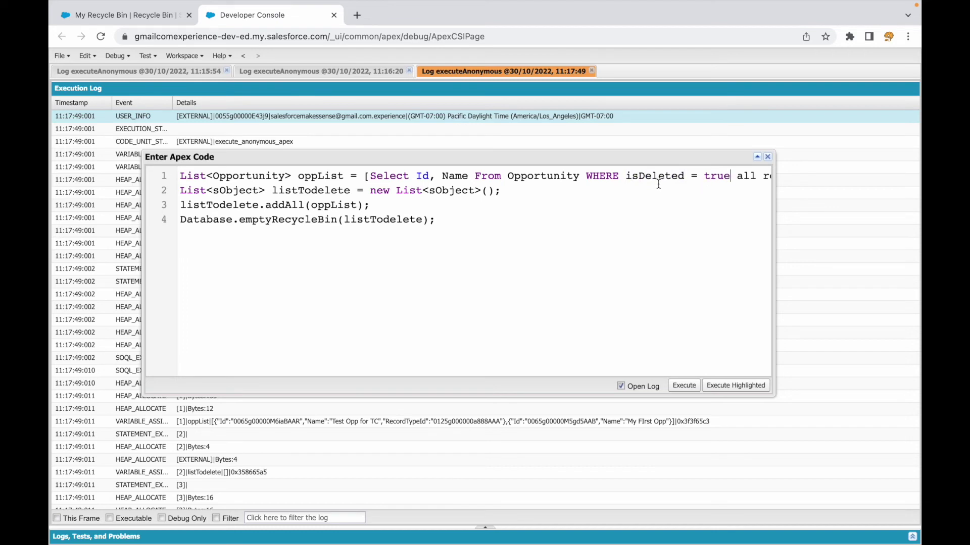
Review the isDeleted = true condition and ALL ROWS clause on line 1.
left_click(626, 176, "shift")
scroll(664, 196, "right", 2)
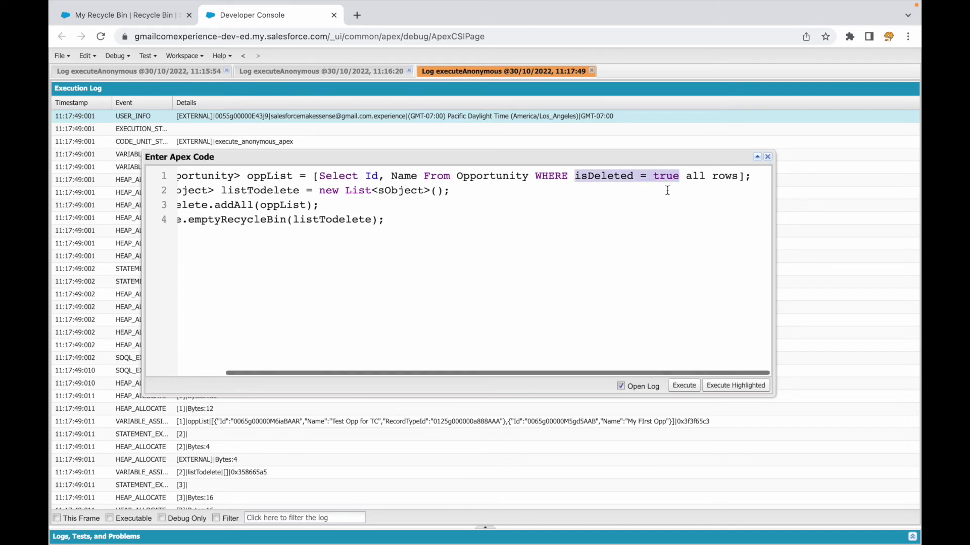
left_click(685, 177)
left_click(738, 178, "shift")
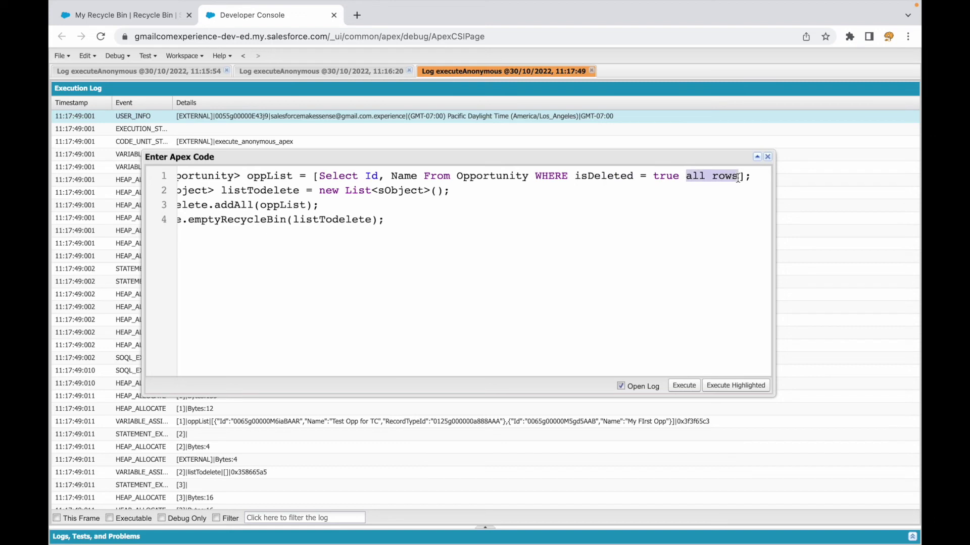
scroll(613, 193, "left", 2)
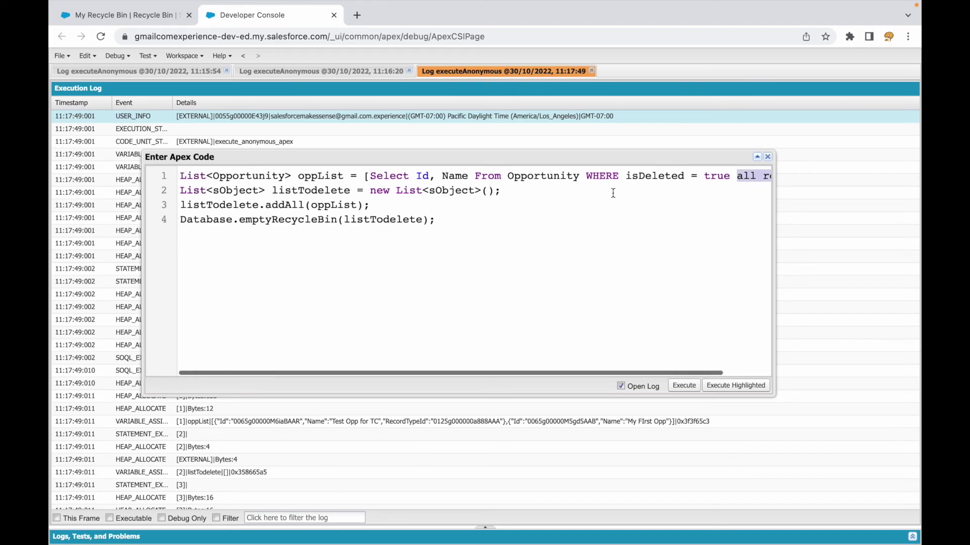
Highlight the Database.emptyRecycleBin call on line 4.
double_click(304, 220)
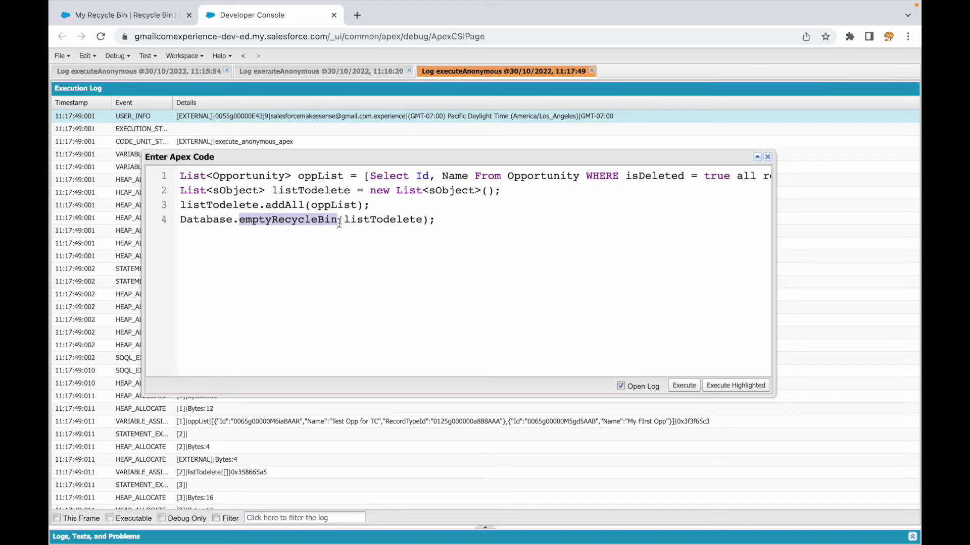
left_click(339, 221)
key("shift+Home")
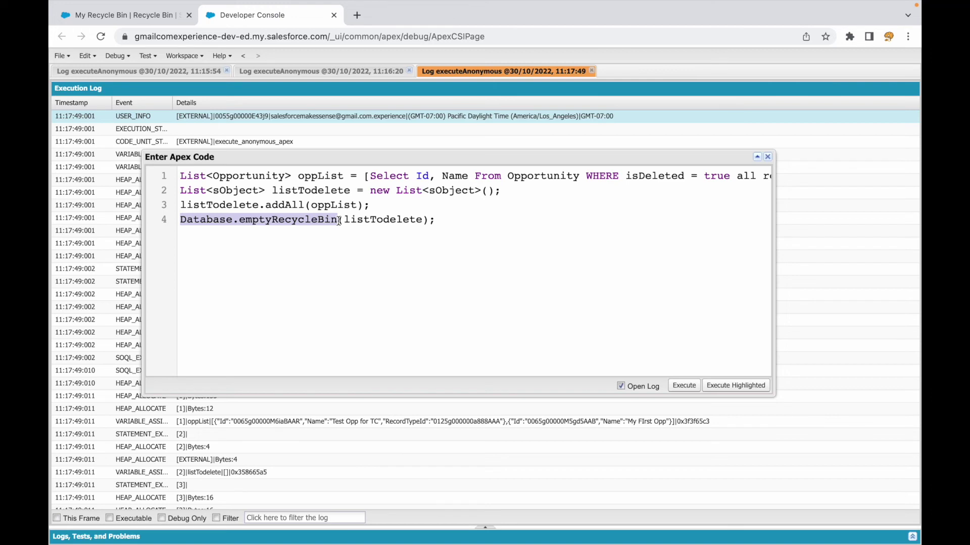
key("Right")
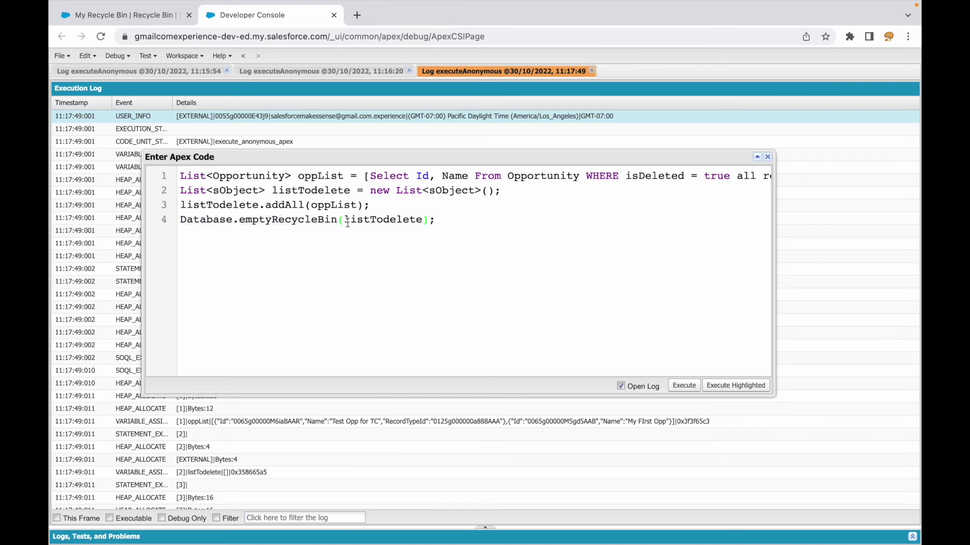
Trace the sObject, listTodelete and oppList variables across lines 1–3.
double_click(239, 191)
double_click(341, 191)
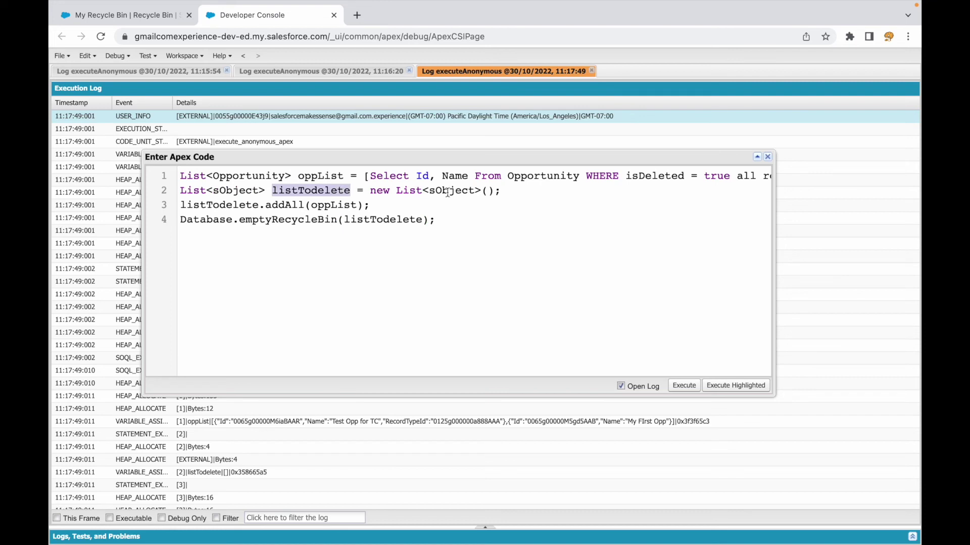
left_click(447, 192)
double_click(321, 174)
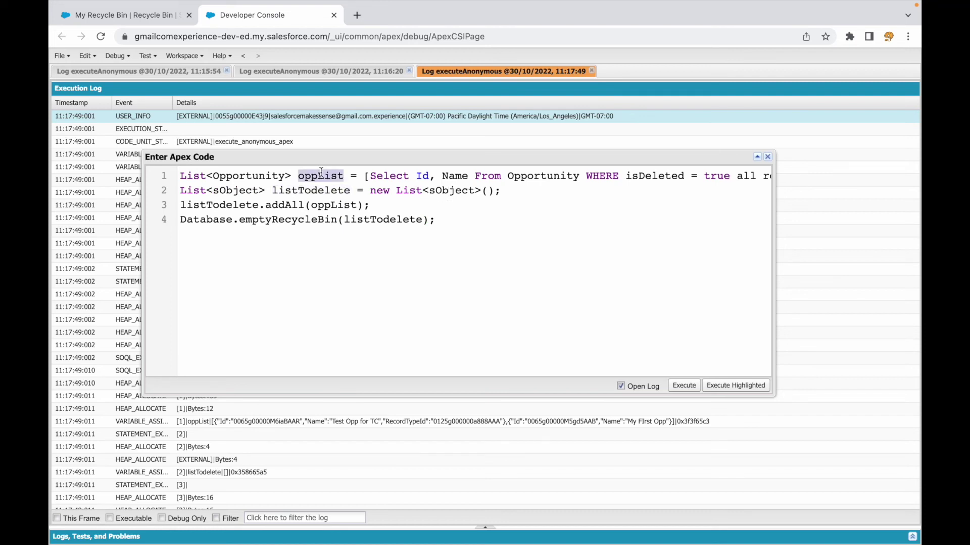
double_click(336, 208)
double_click(193, 209)
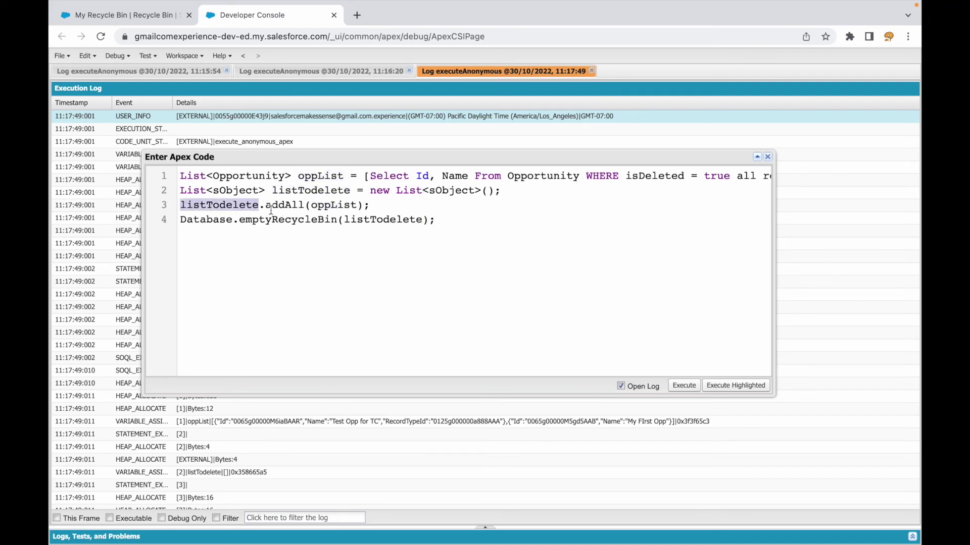
double_click(321, 207)
Highlight sObject and listTodelete, then select lines 3 and 4 together.
double_click(235, 193)
left_click(372, 222)
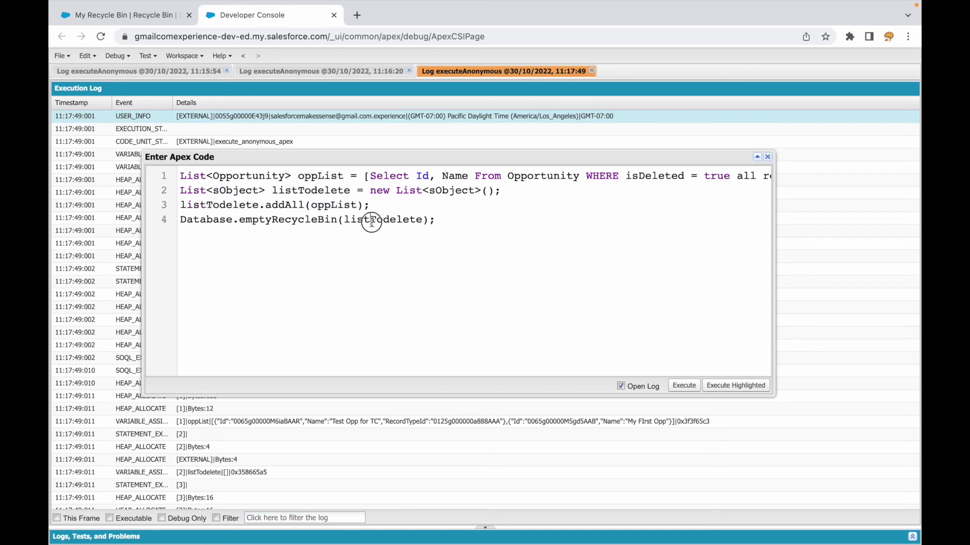
double_click(372, 222)
left_click(452, 235)
key("shift+Up")
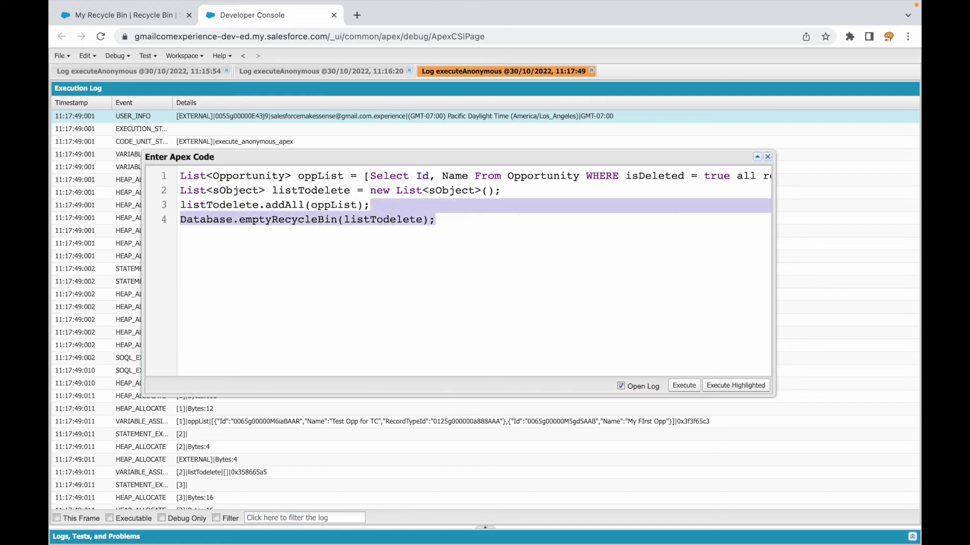
Check that My Recycle Bin shows 0 items, then return to the Apex script.
left_click(132, 18)
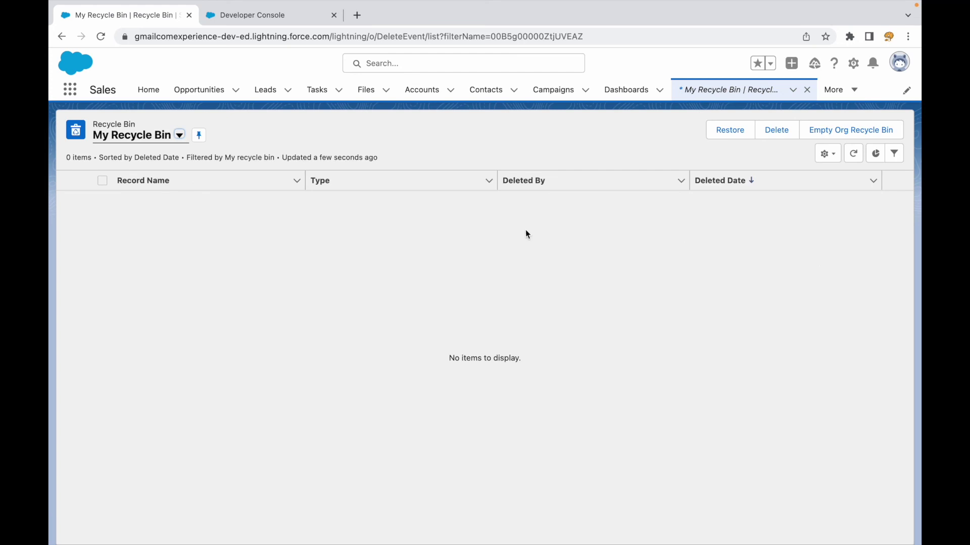
left_click(253, 15)
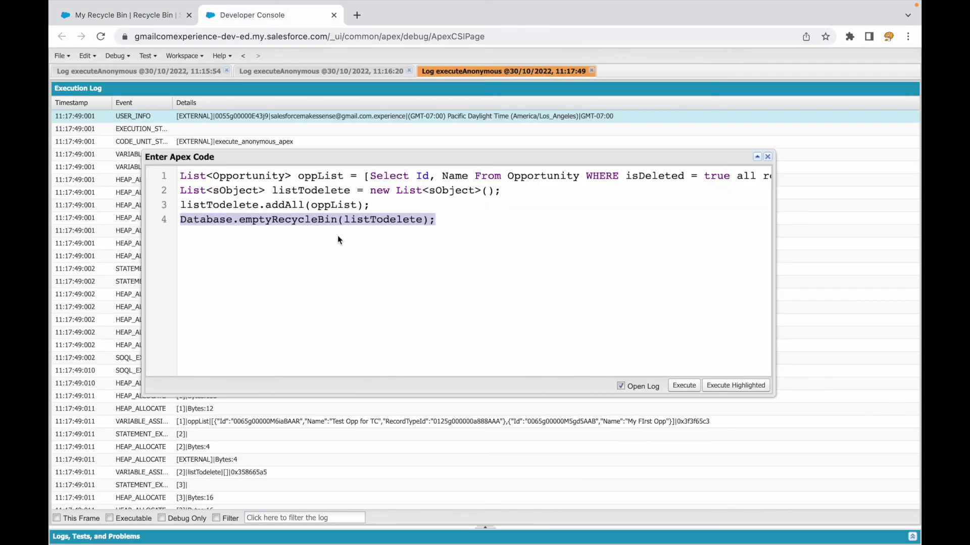
left_click(482, 221)
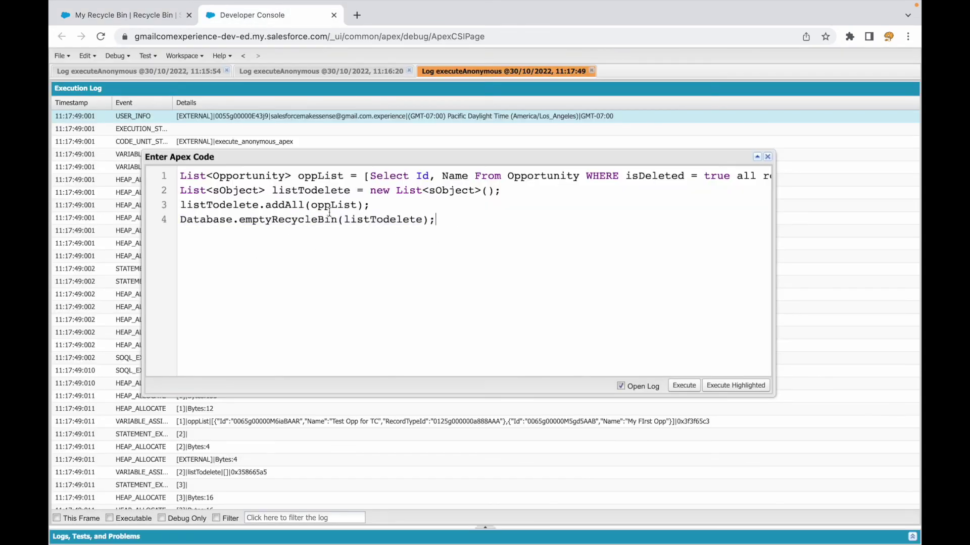
Re-highlight the isDeleted = true condition and listTodelete on line 4.
left_click_drag(625, 175, 736, 175)
left_click(745, 175)
double_click(365, 218)
left_click(489, 216)
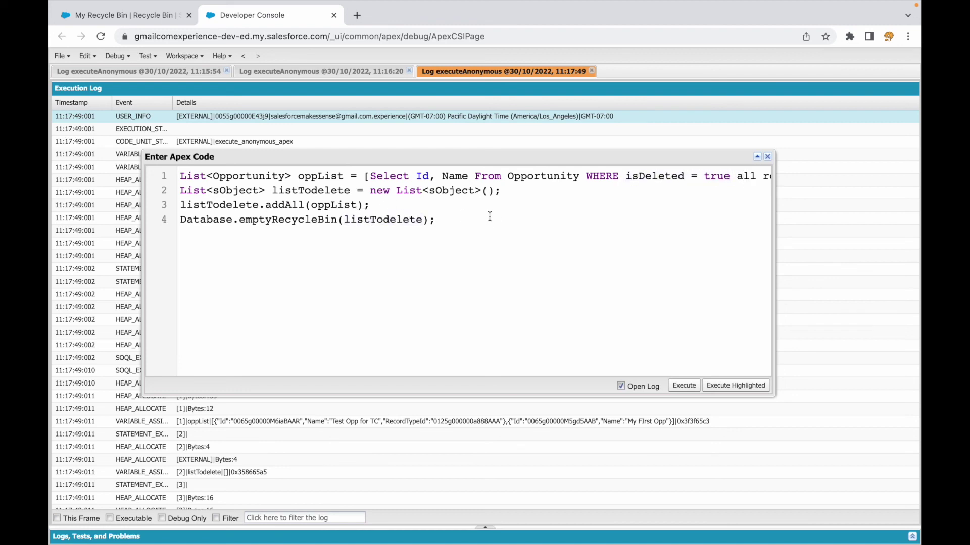